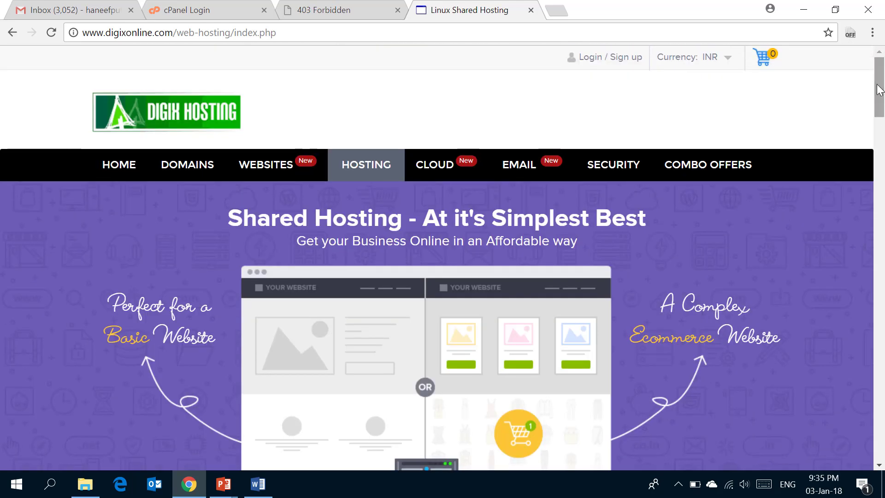
- Switch the Digix Hosting prices to US dollars and scroll down to the plans
click(712, 57)
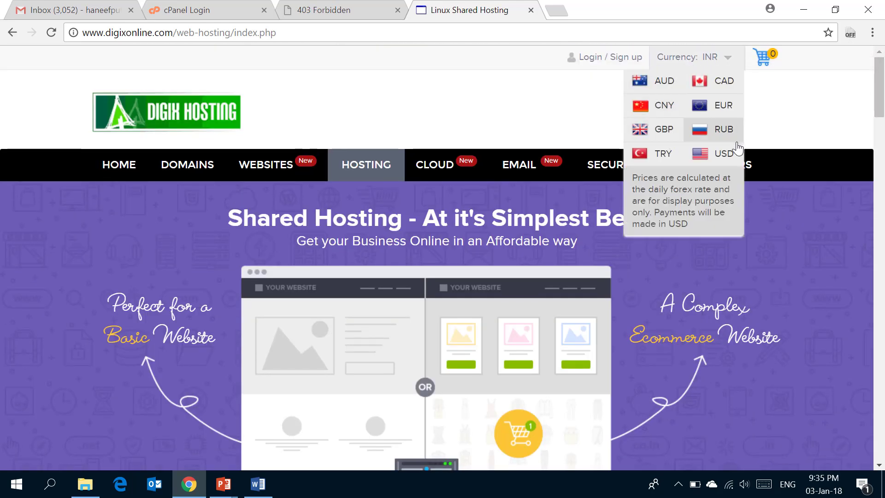
click(724, 153)
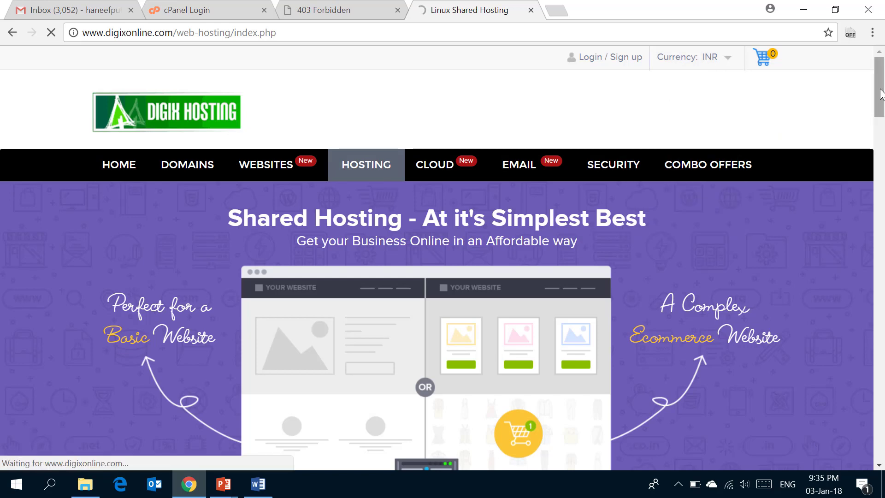
drag(881, 98, 881, 242)
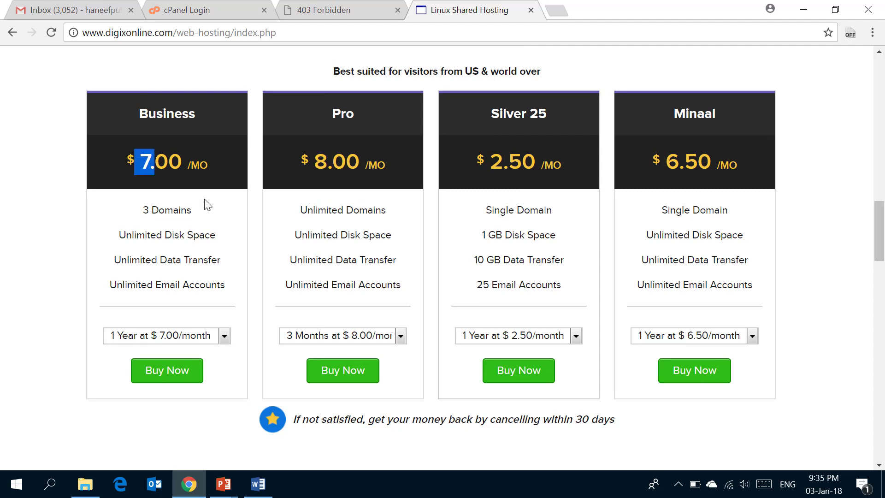
- Highlight Business's 3 Domains, Pro's $8.00 price, and Pro's unlimited domains and disk space
drag(145, 205, 170, 208)
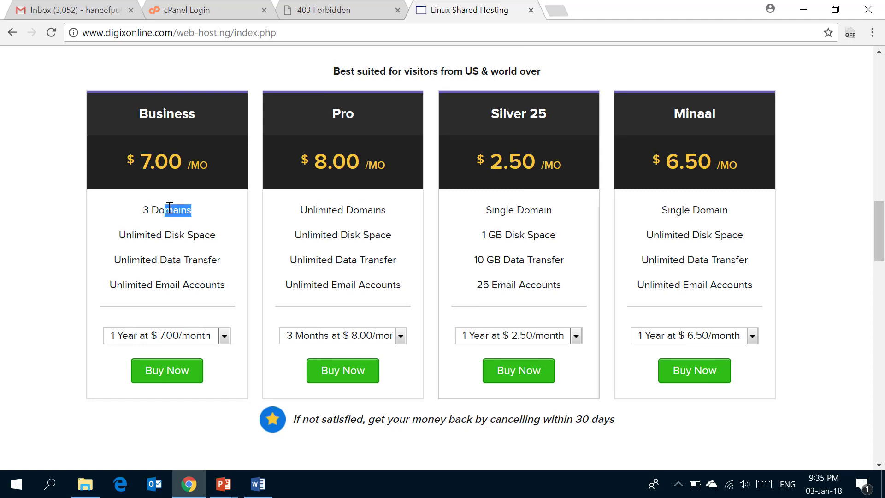
click(170, 208)
drag(317, 162, 333, 163)
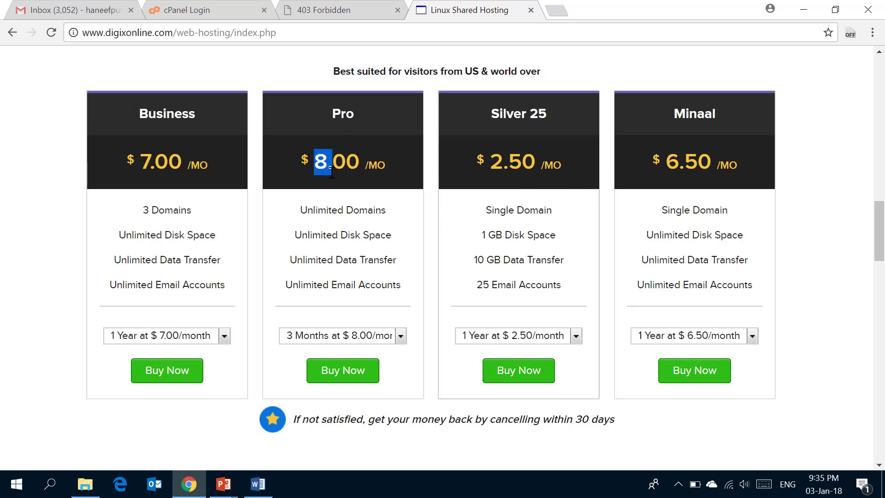
click(306, 204)
drag(373, 210, 349, 254)
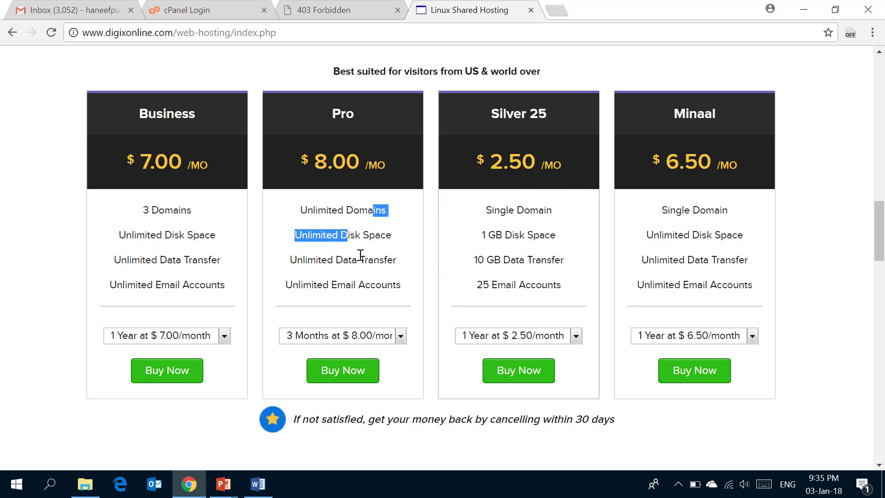
click(361, 255)
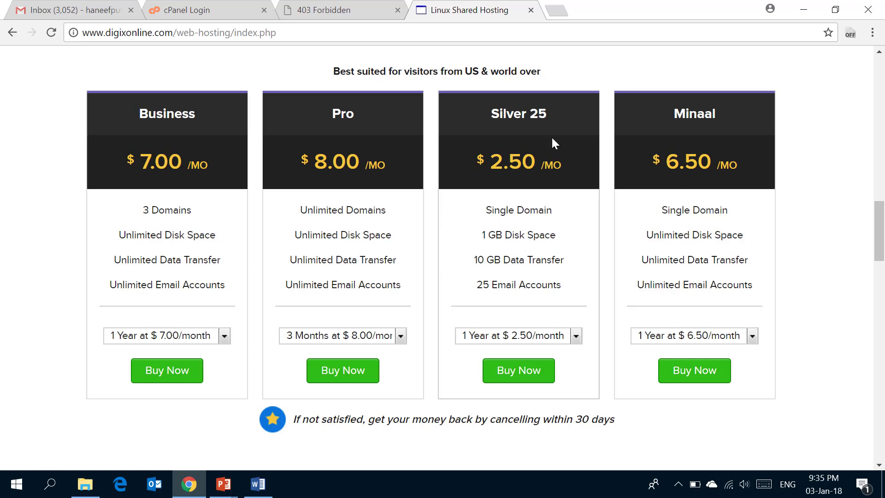
- Highlight the Silver 25 plan's single domain and 1 GB disk, and Minaal's unlimited disk space
drag(486, 213, 544, 233)
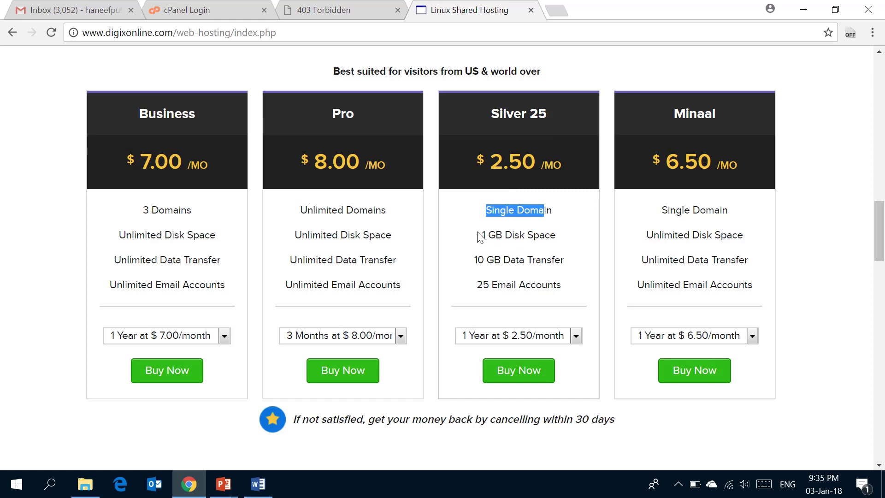
triple_click(551, 235)
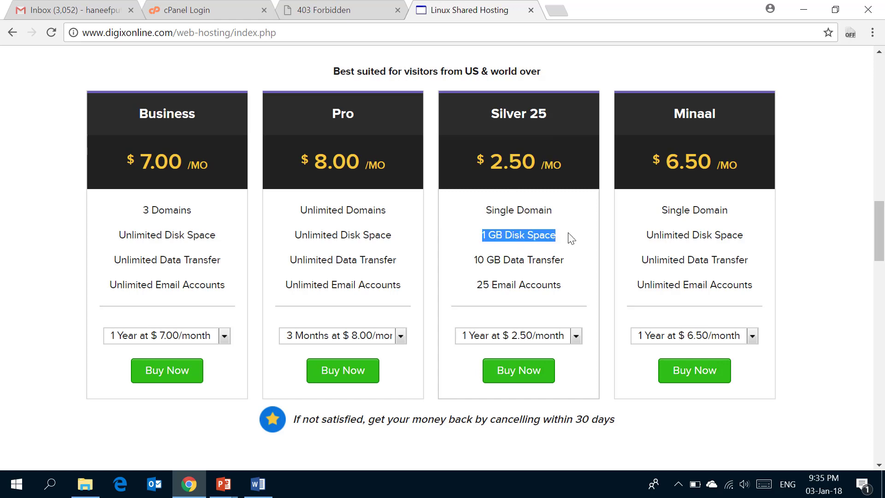
drag(678, 113, 701, 121)
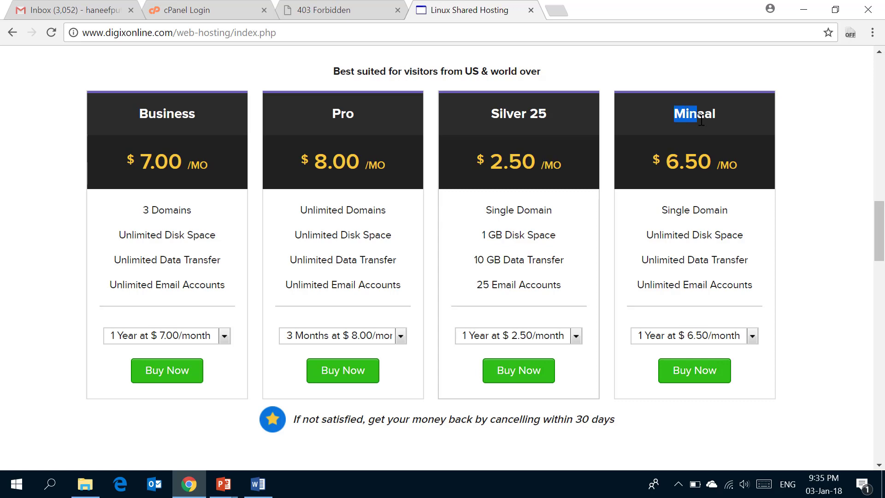
click(700, 205)
drag(677, 244, 685, 243)
click(685, 244)
drag(881, 243, 880, 242)
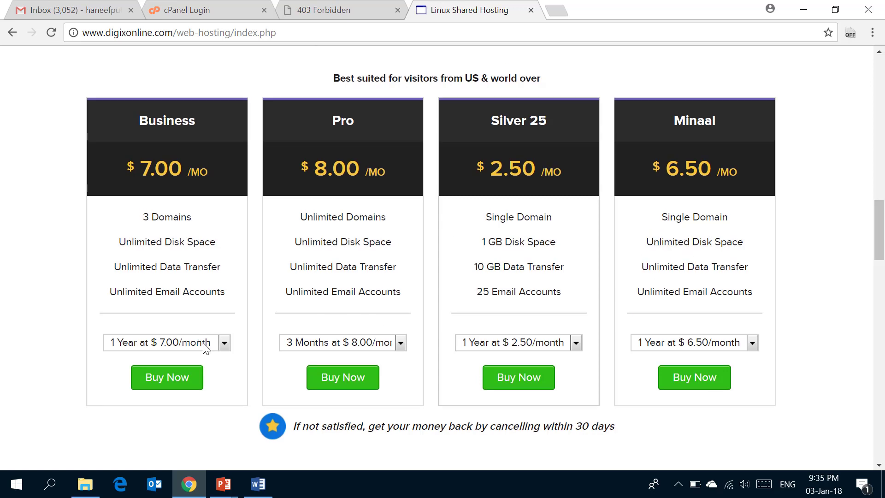
- Keep the Business plan at 1 Year for $7.00/month and order it
click(204, 344)
click(203, 342)
click(203, 342)
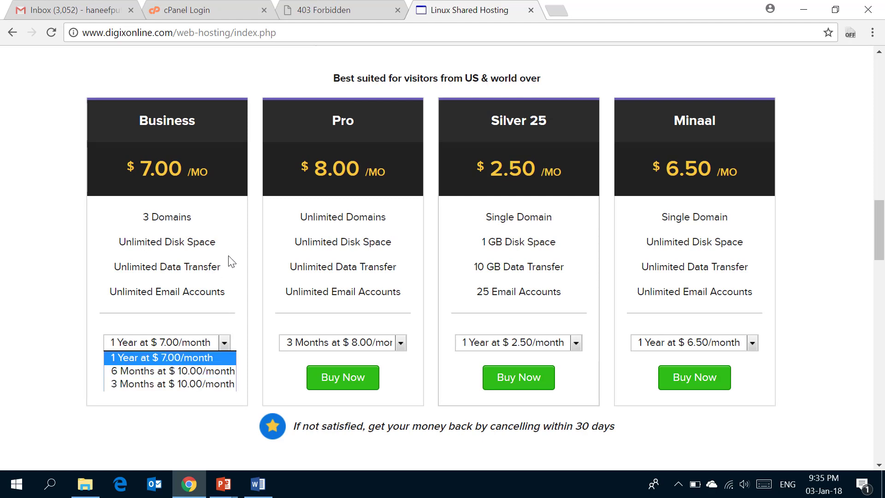
click(229, 257)
click(186, 383)
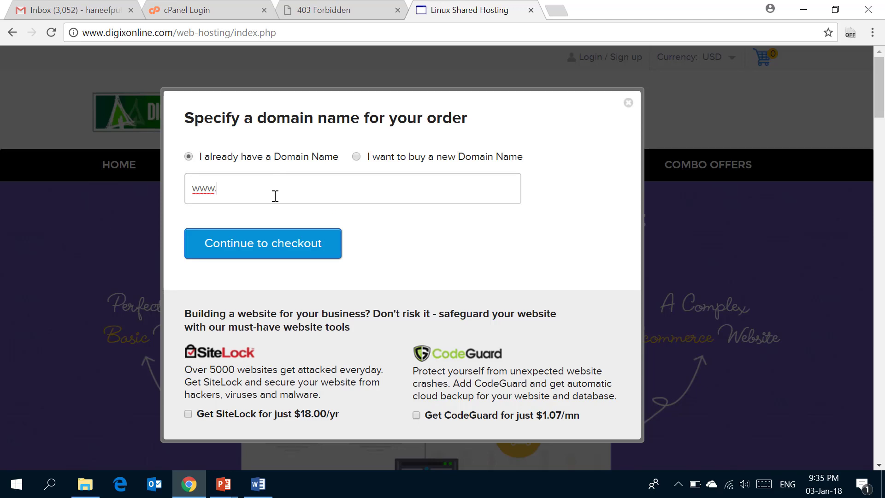
- Enter suddi.news as the domain and proceed to the $84.00 checkout
text(suddi.news)
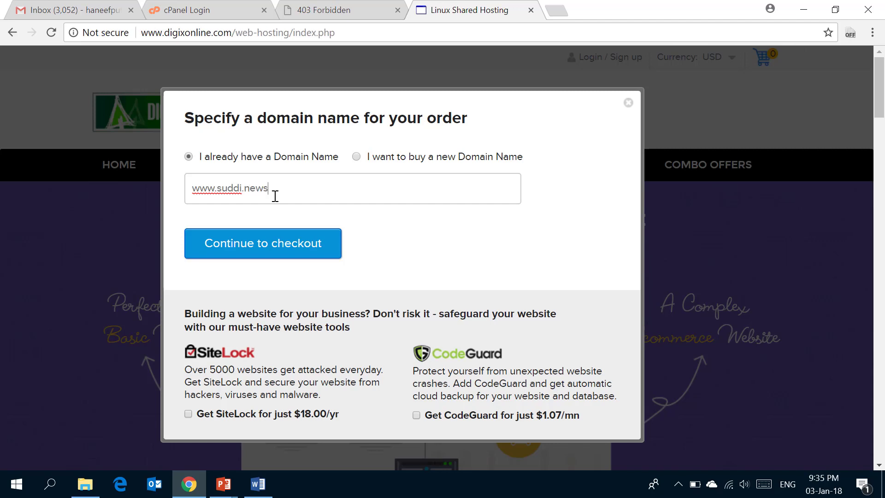
click(302, 250)
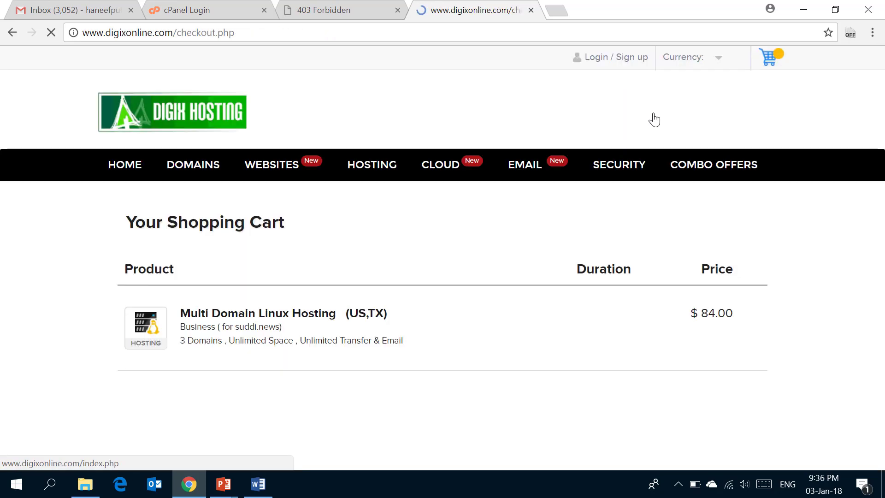
click(871, 253)
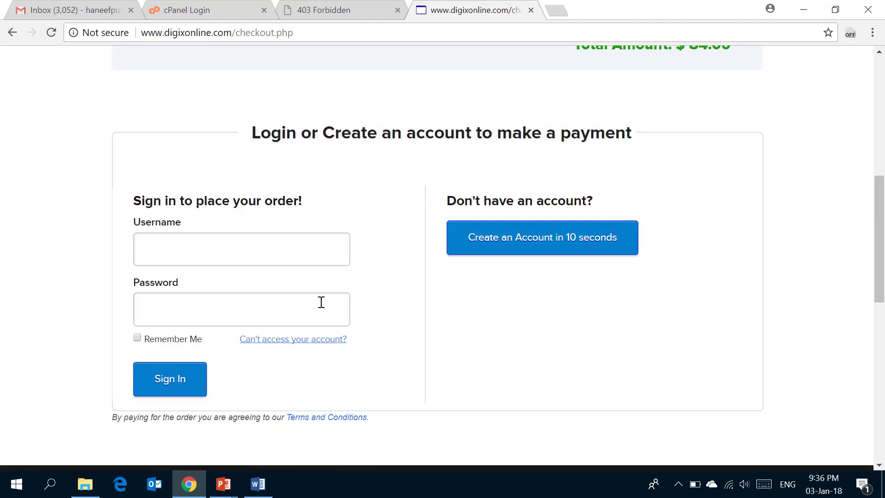
- Move between the username and password fields in the checkout login section
click(273, 260)
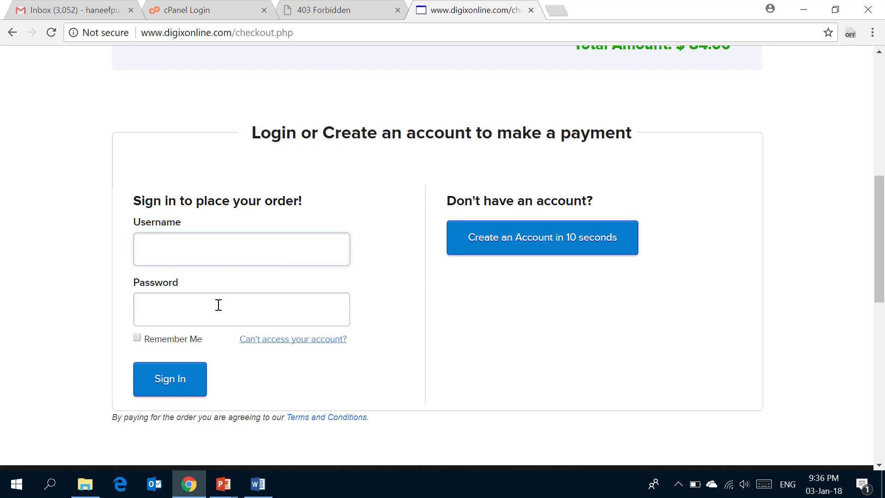
click(218, 304)
click(196, 237)
click(258, 484)
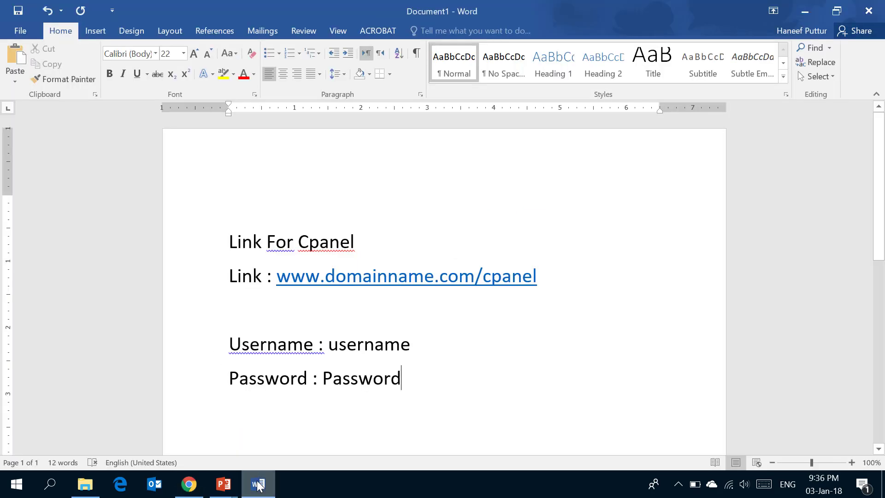
click(227, 317)
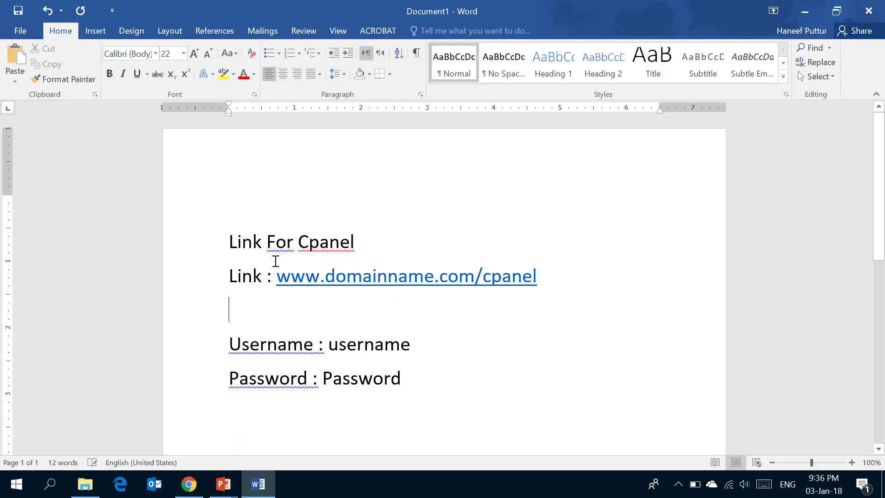
click(231, 239)
shift+click(521, 309)
click(521, 311)
drag(428, 350, 229, 345)
drag(480, 377, 202, 385)
click(463, 356)
click(187, 484)
click(187, 484)
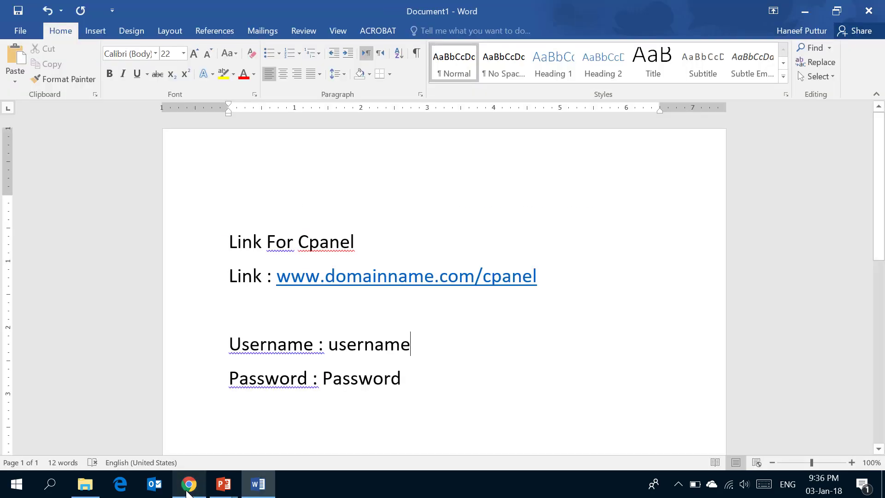
click(188, 488)
click(189, 488)
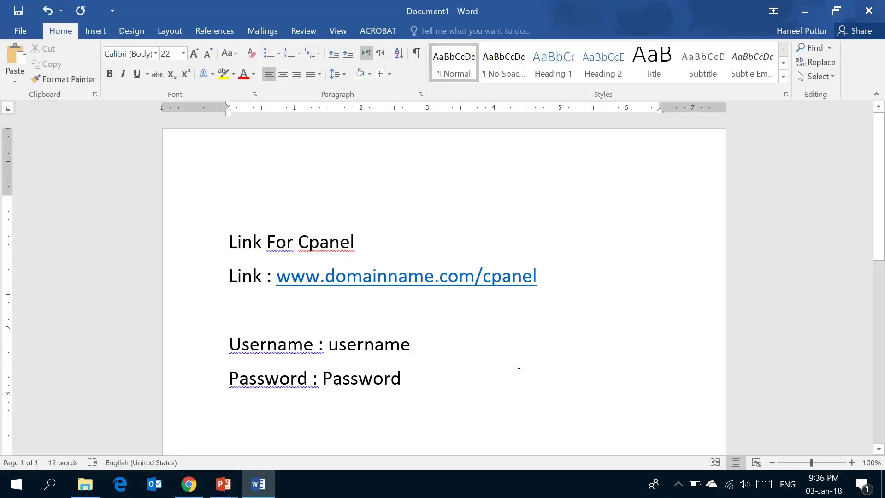
click(189, 484)
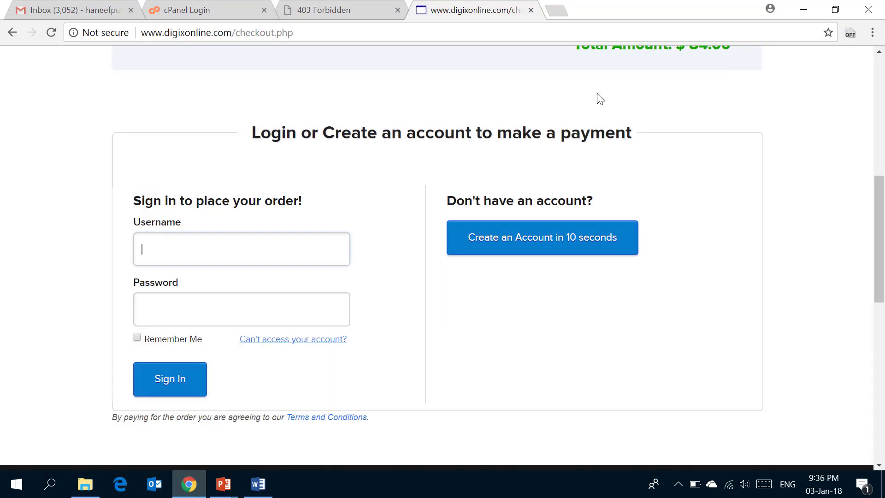
- Close the checkout tab and load the suddi.news/cpanel login page
click(531, 9)
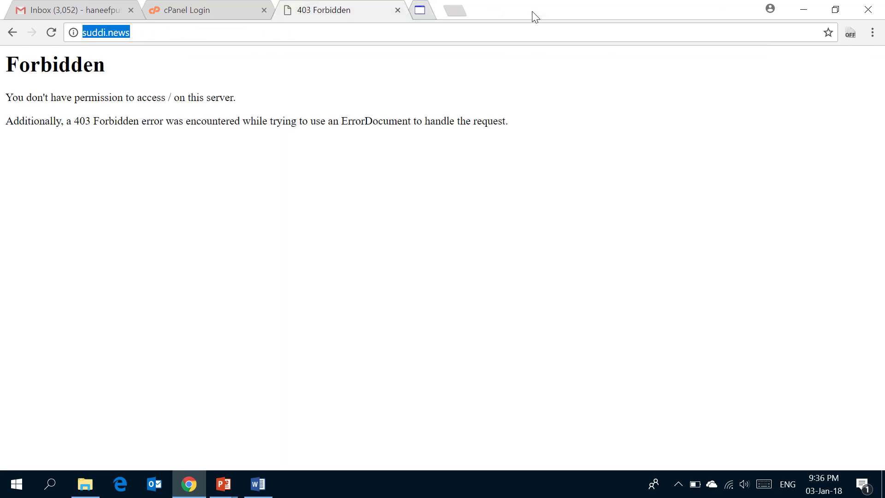
click(184, 34)
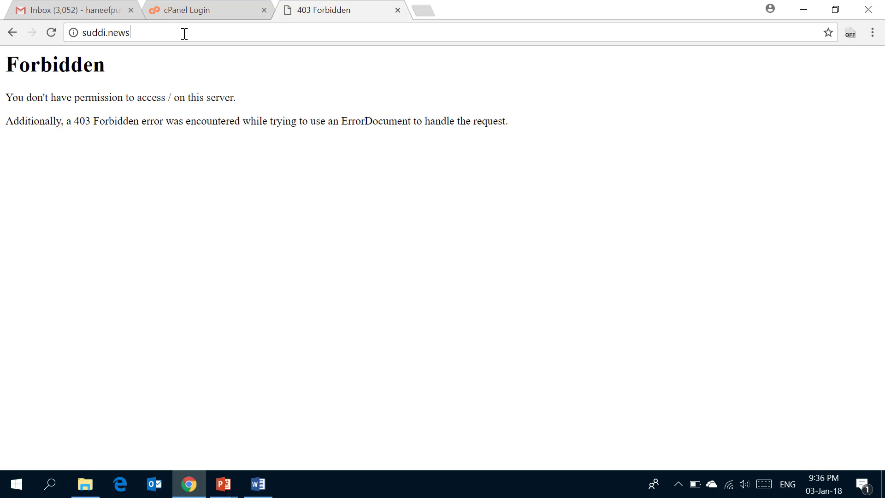
text(/)
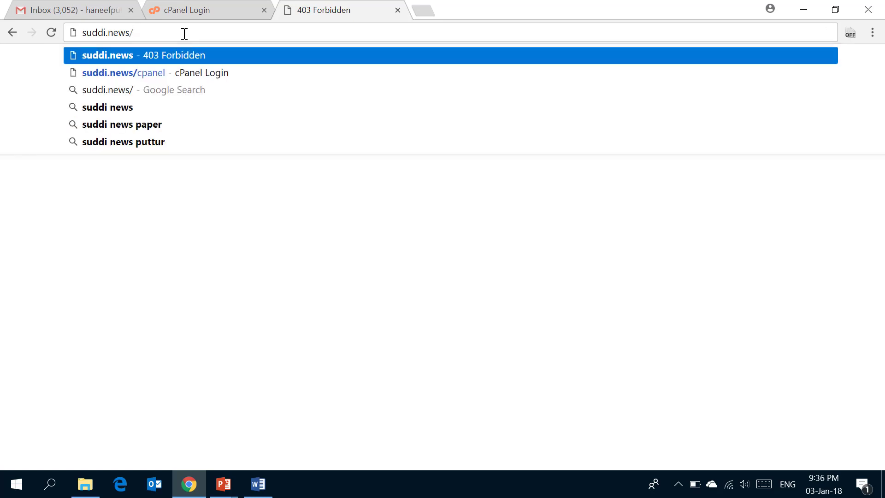
text(cpanel)
key(Return)
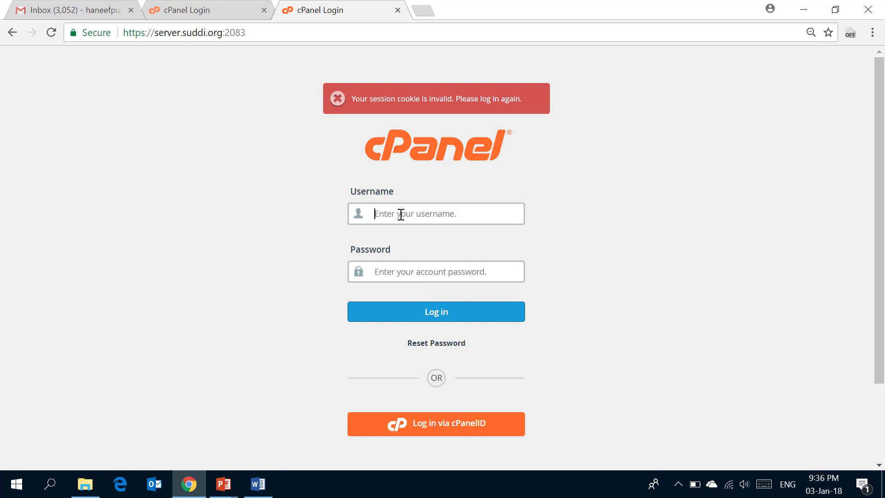
- Sign in with the account username and the pasted saved password
text(suddine)
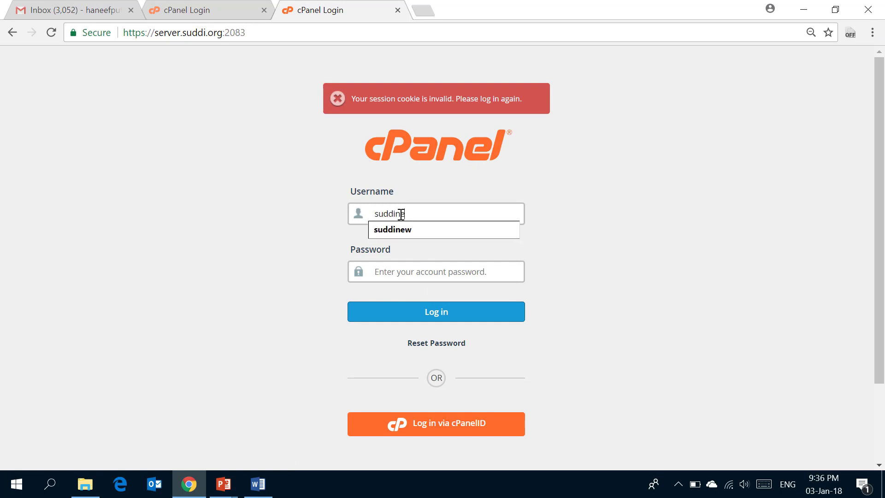
text(w)
key(Tab)
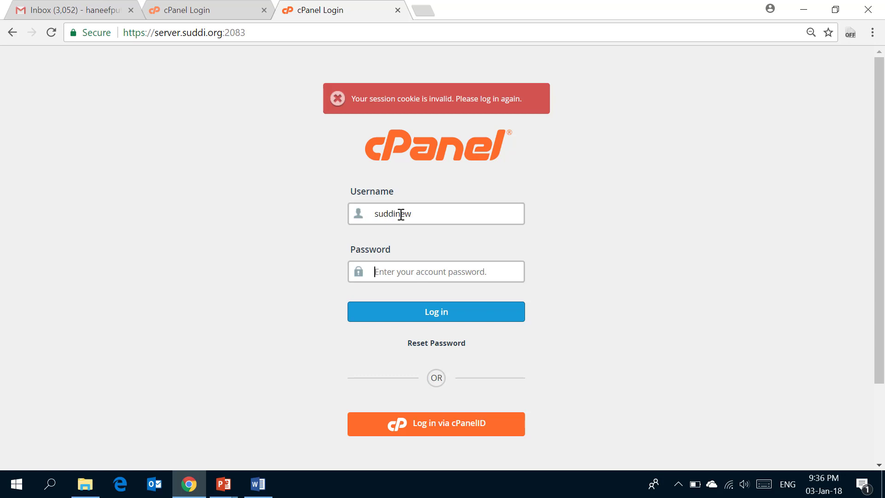
key(ctrl+v)
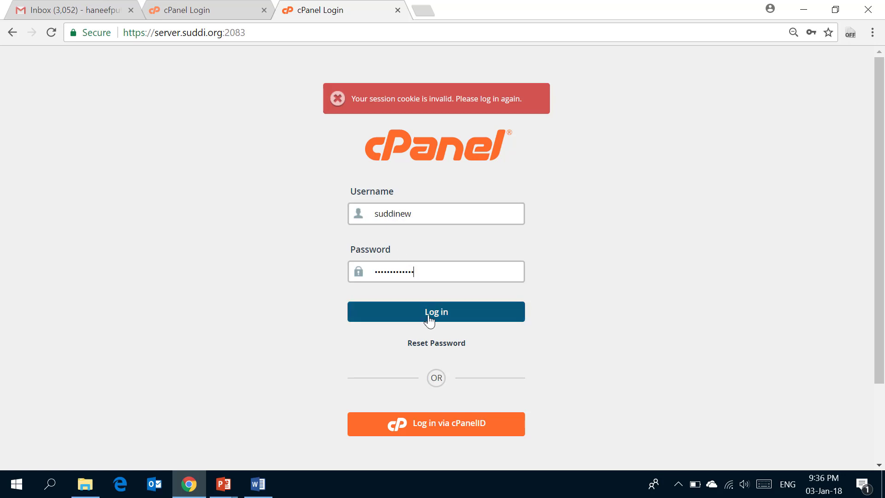
click(427, 316)
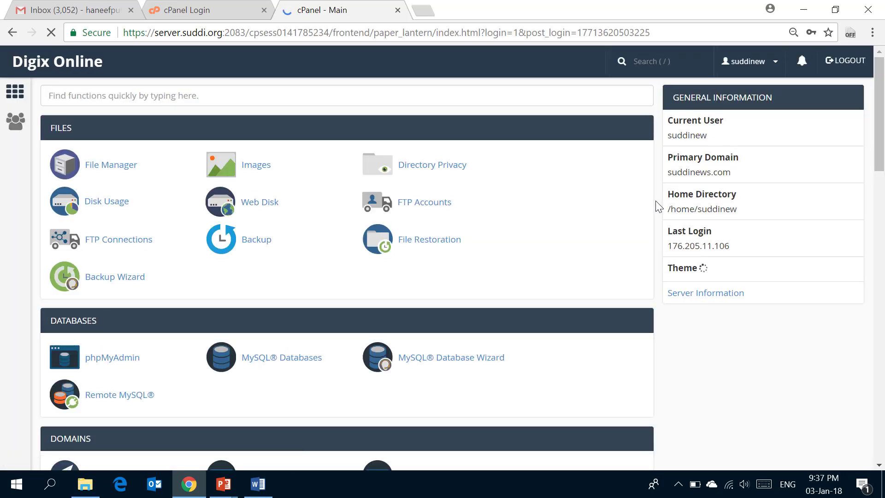
- Scroll through the cPanel dashboard, then bring up the 'Installation – CPANEL' steps slide
scroll(875, 243, down, 4)
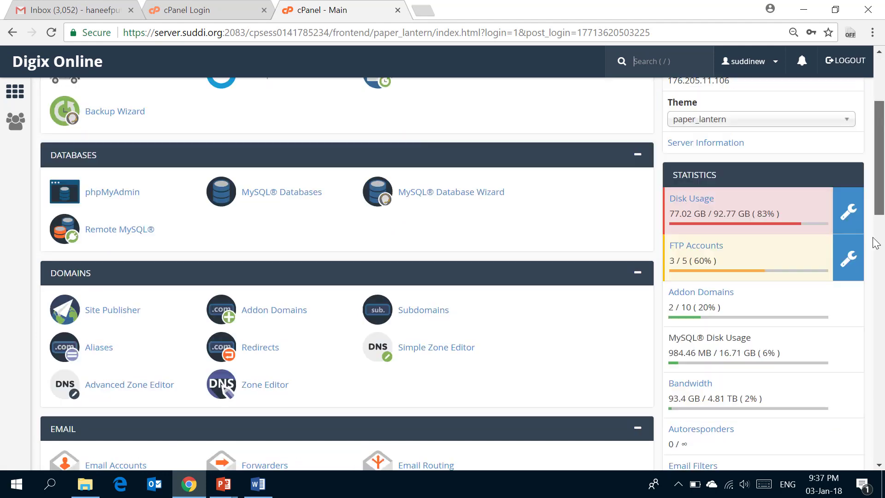
scroll(871, 221, down, 8)
scroll(864, 138, up, 11)
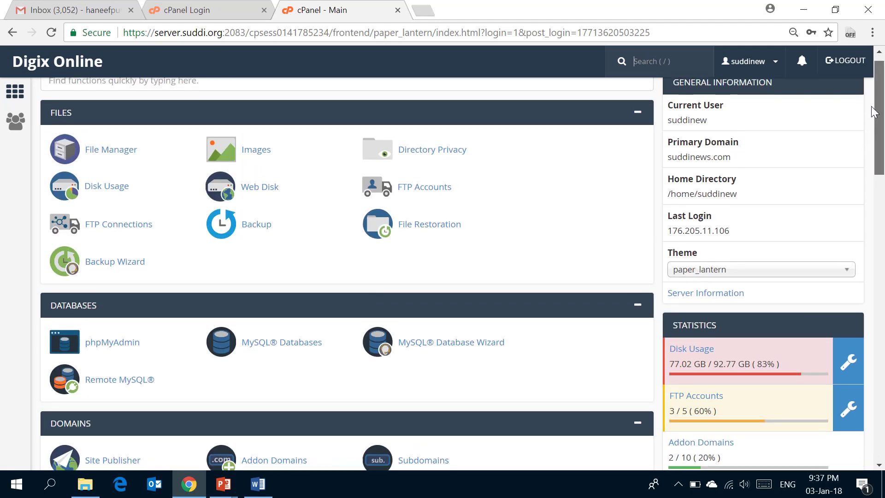
scroll(873, 111, down, 1)
scroll(872, 111, up, 1)
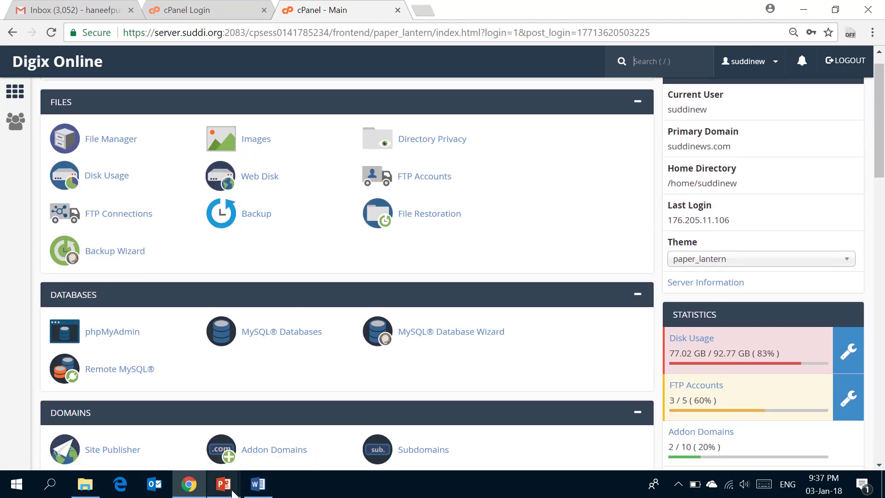
mouse_move(233, 492)
click(283, 438)
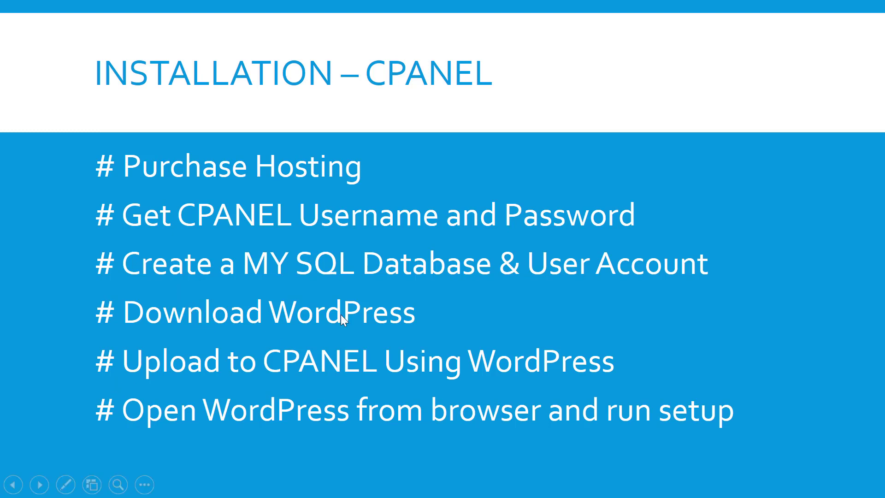
- Leave the PowerPoint slide and bring the cPanel browser window back
key(super)
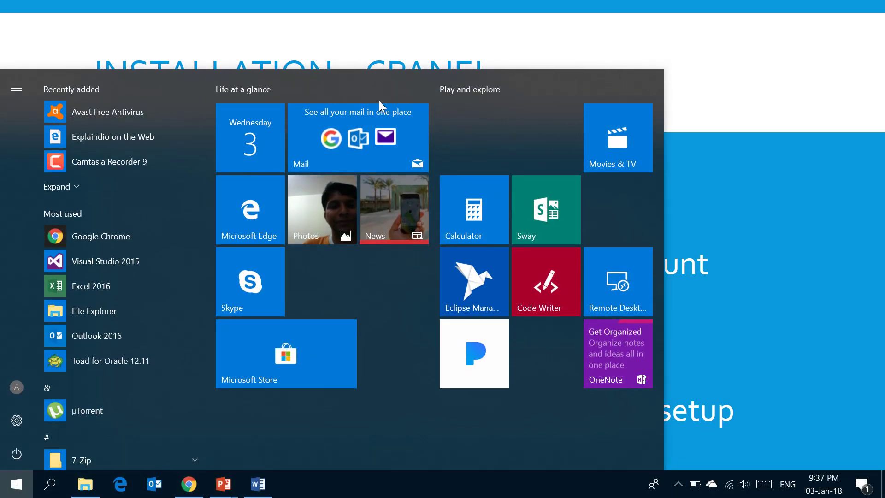
click(189, 484)
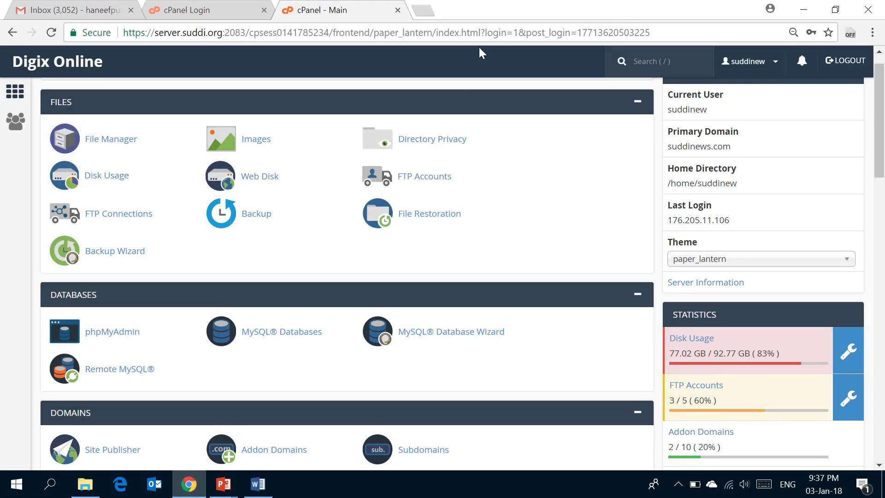
- Open wordpress.org's Download WordPress page (version 4.9.1) in a new tab, then return to cPanel
click(427, 11)
text(wordpress.org)
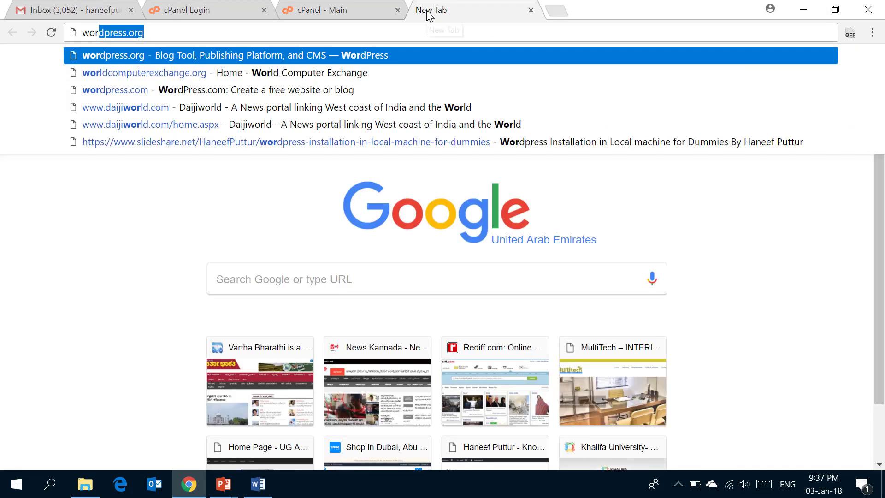
key(Return)
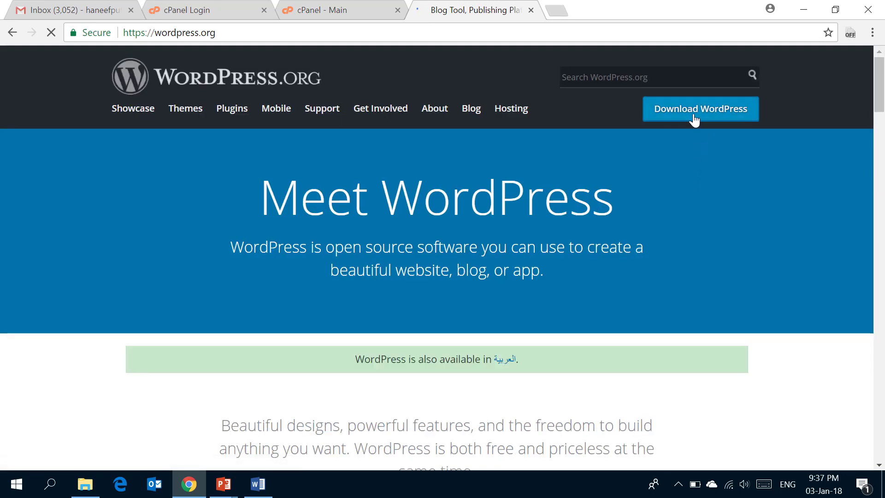
click(693, 115)
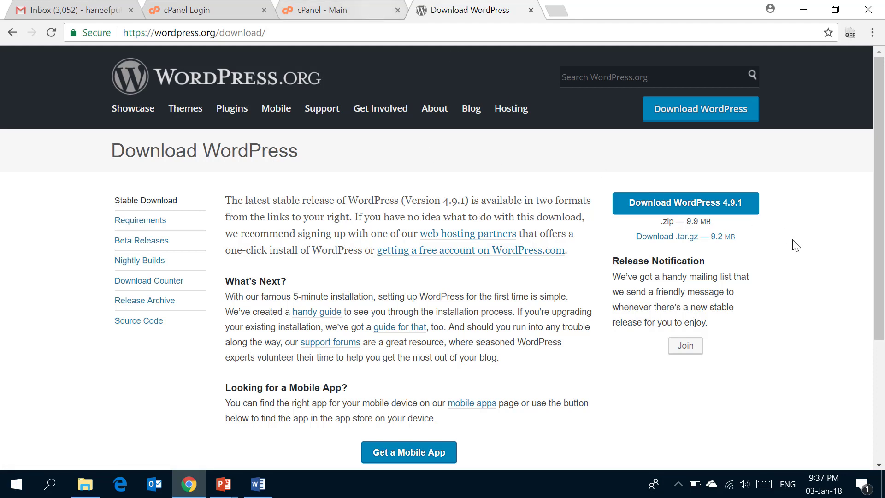
click(352, 14)
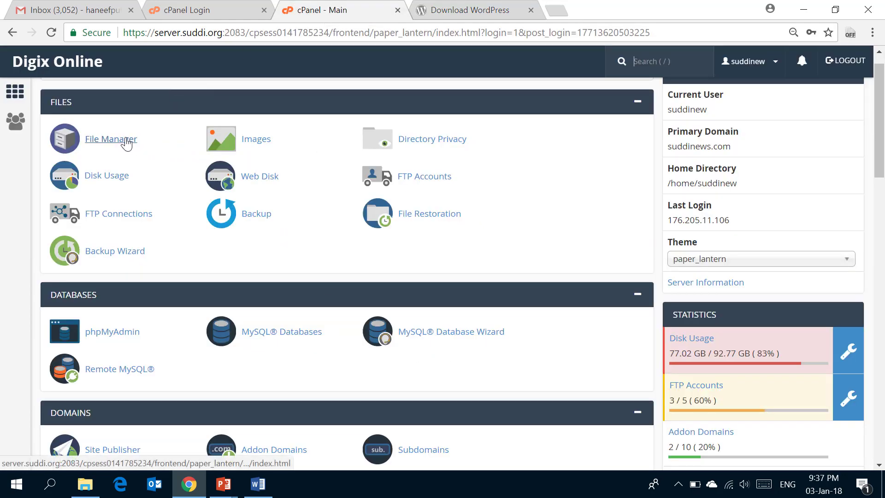
- Open File Manager and view the suddi.news folder, holding only .well-known and cgi-bin
click(125, 141)
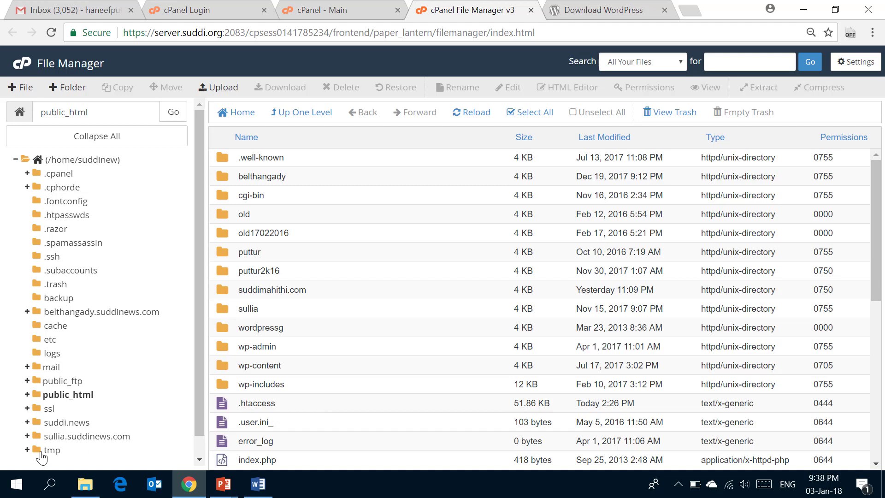
click(67, 423)
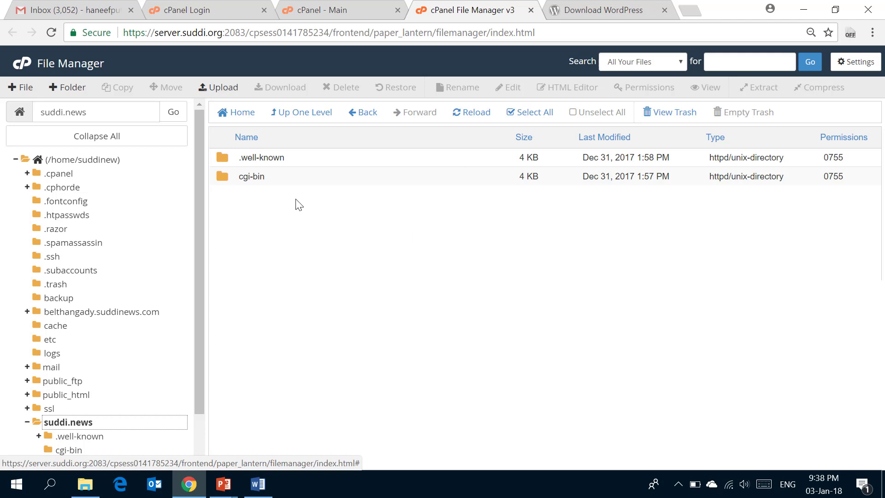
- Upload wordpress-4.8.2.zip from E:\Personal\Online_class\Downloads into the suddi.news folder
click(223, 89)
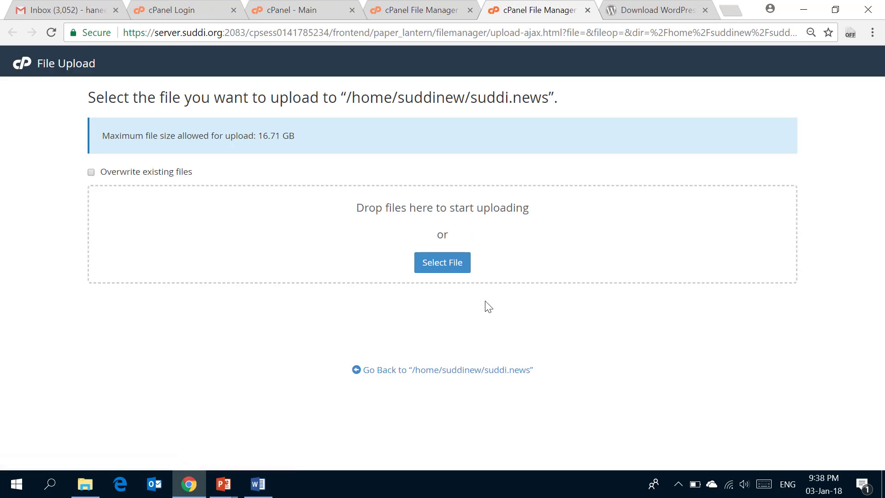
click(448, 269)
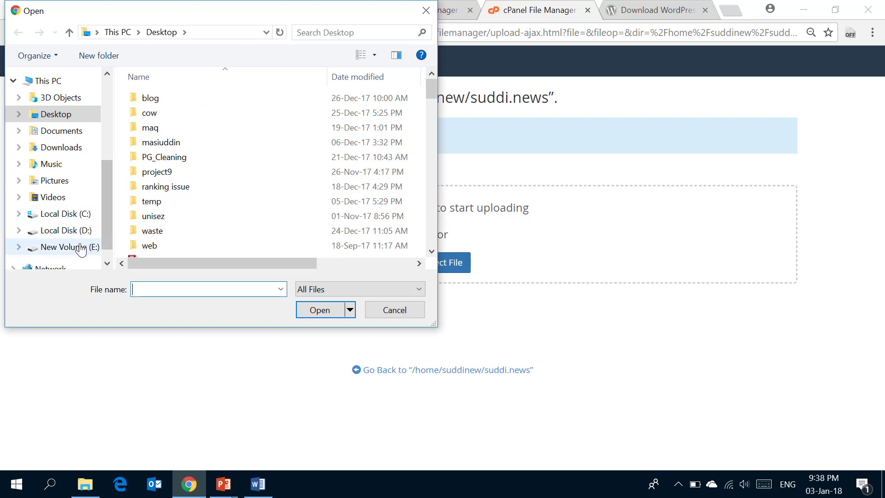
click(81, 250)
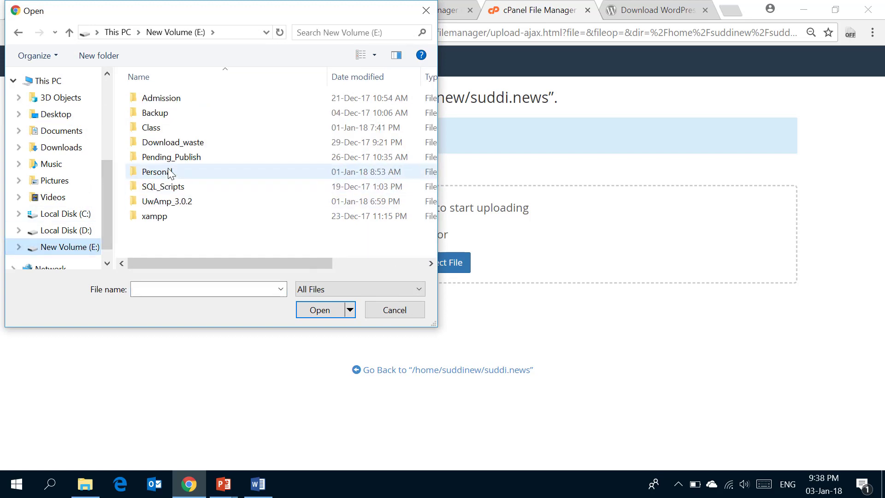
double_click(168, 172)
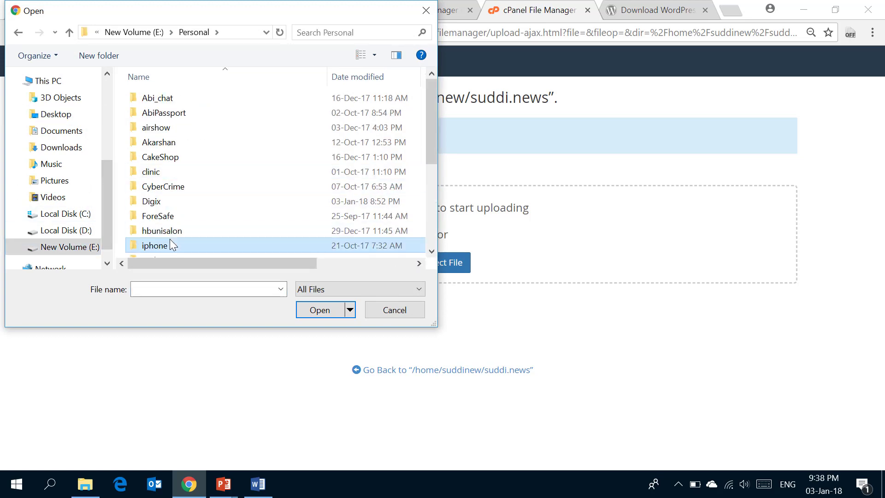
key(o)
key(Return)
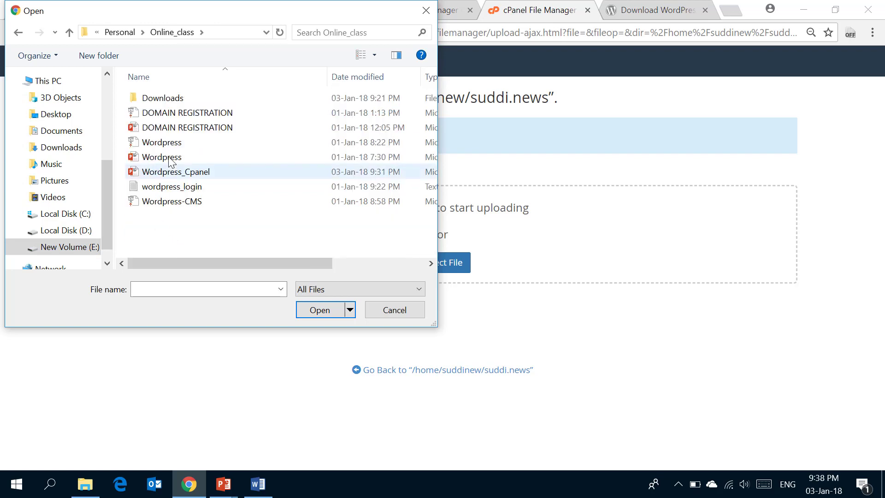
double_click(175, 95)
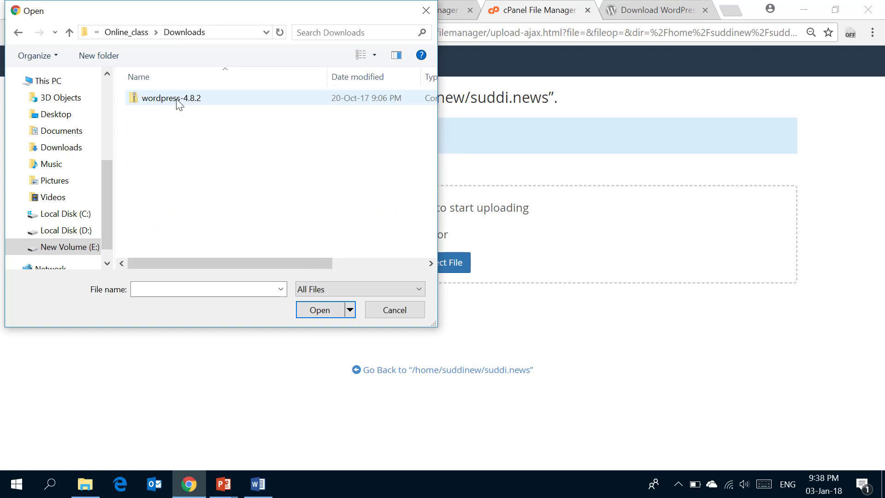
click(192, 104)
double_click(193, 105)
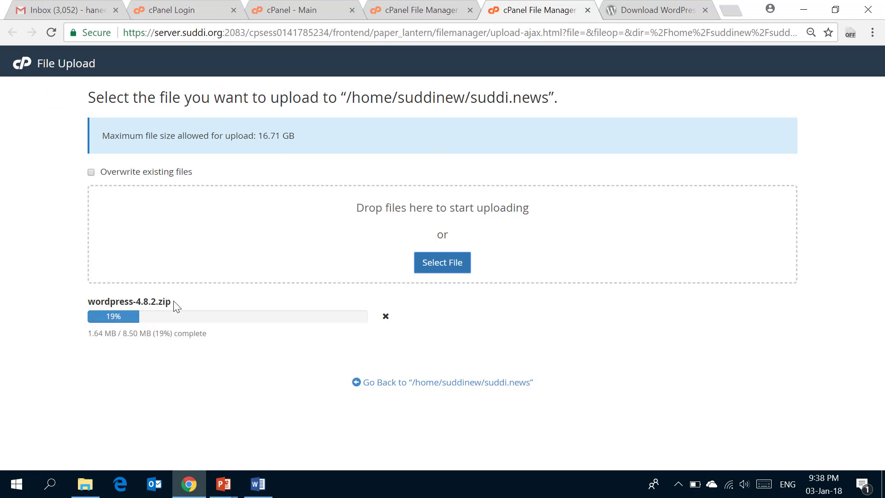
- Track the upload's progress and reload the suddi.news listing several times
drag(174, 302, 156, 302)
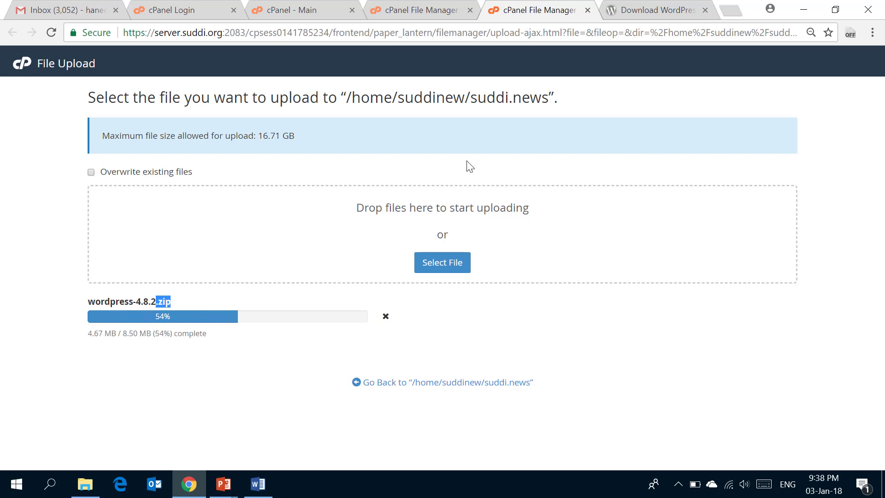
click(406, 9)
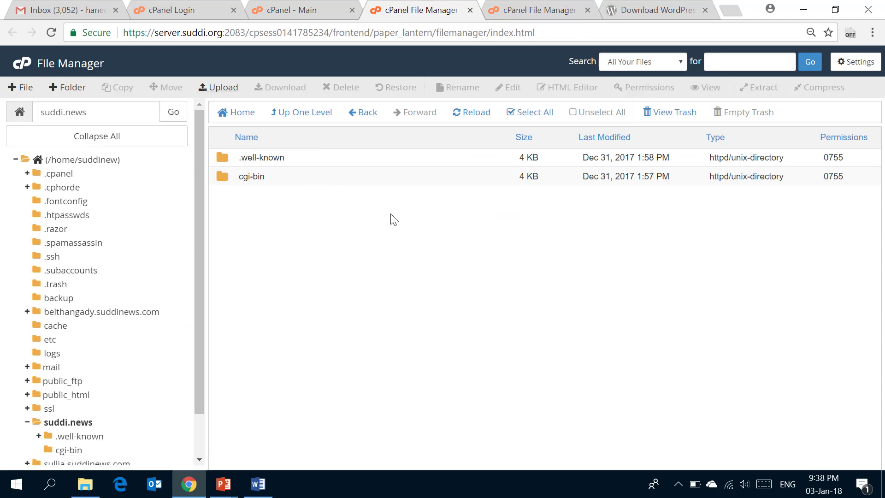
click(553, 6)
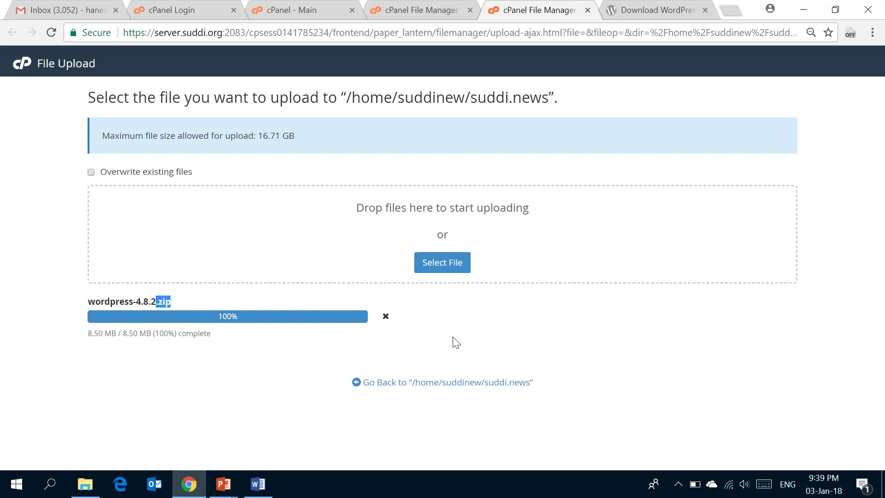
click(424, 1)
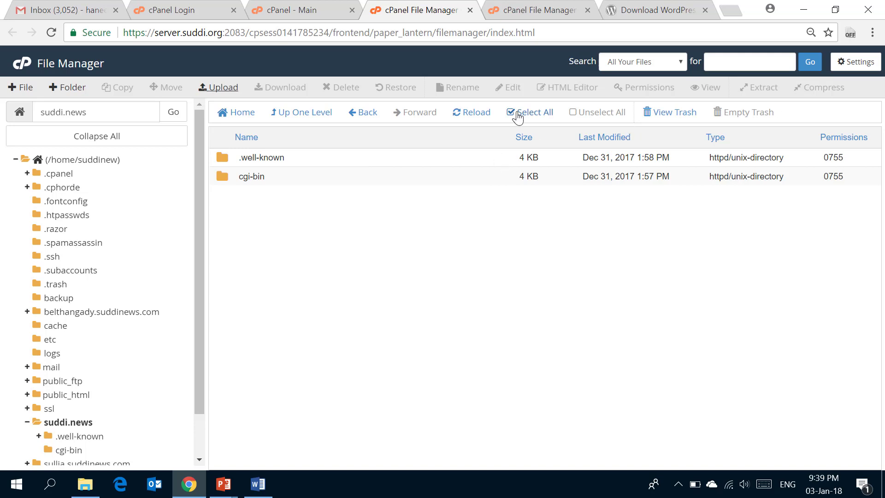
click(470, 113)
click(479, 113)
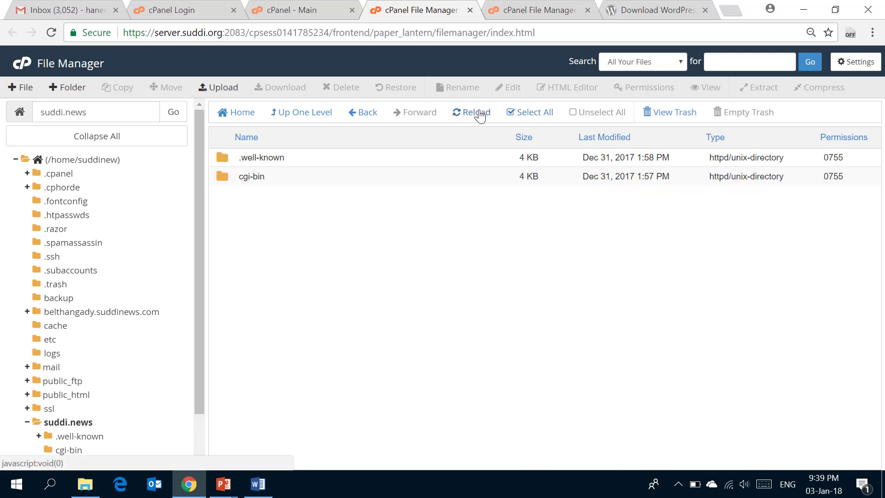
click(480, 114)
click(480, 114)
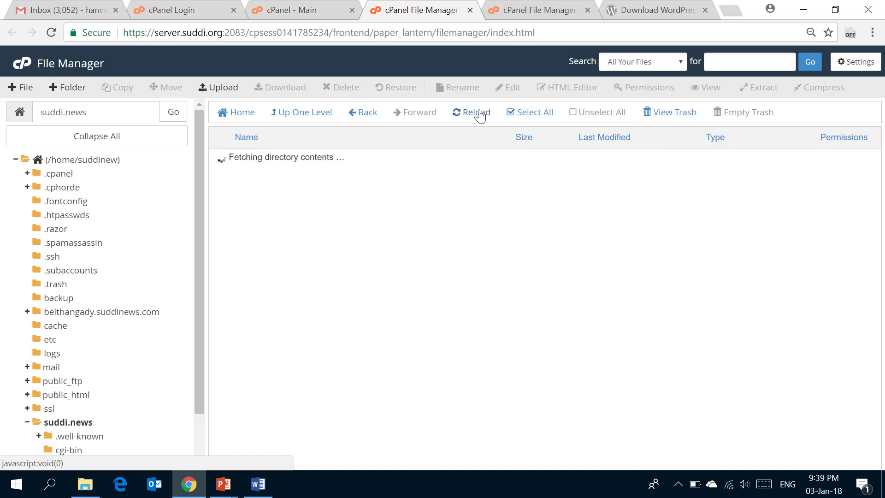
- Confirm the upload finished and reload until the 8.5 MB wordpress-4.8.2.zip is listed
click(536, 7)
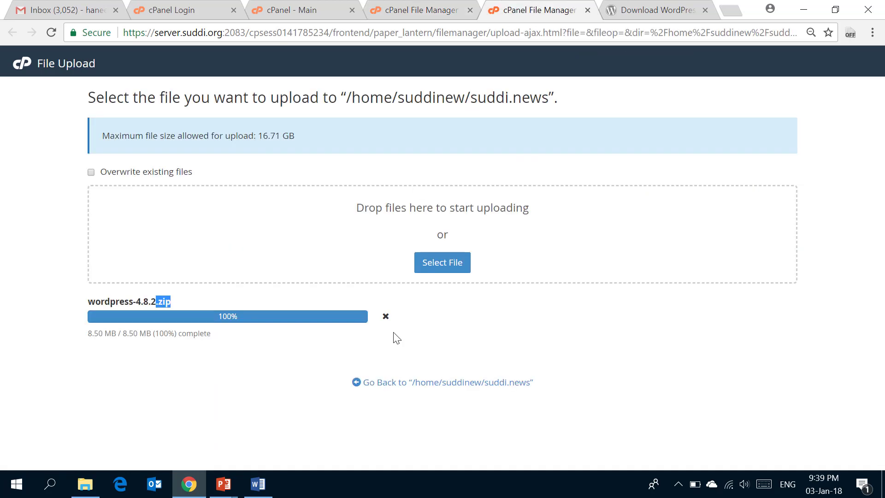
click(315, 362)
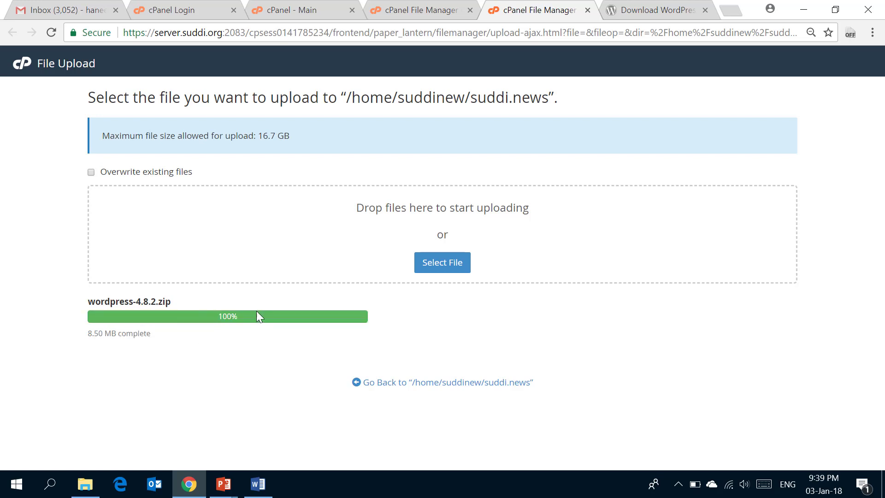
click(397, 6)
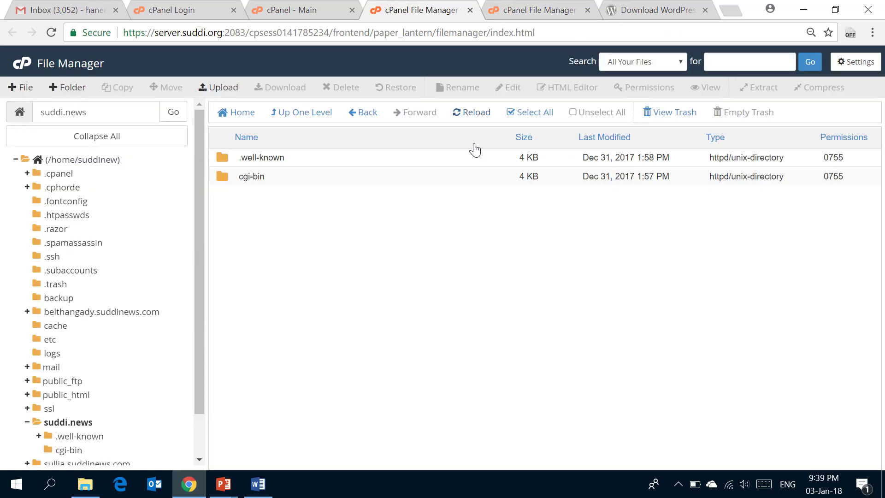
click(474, 118)
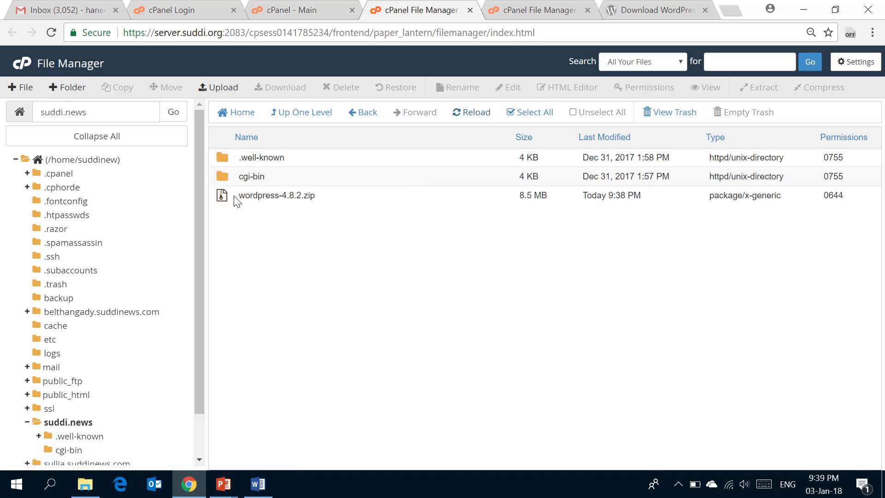
- Extract wordpress-4.8.2.zip into /suddi.news and select the resulting wordpress folder
click(229, 195)
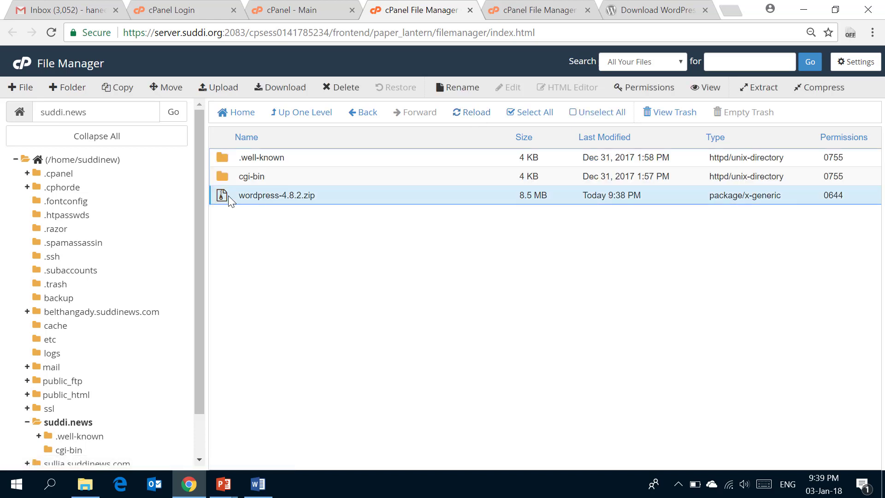
right_click(258, 195)
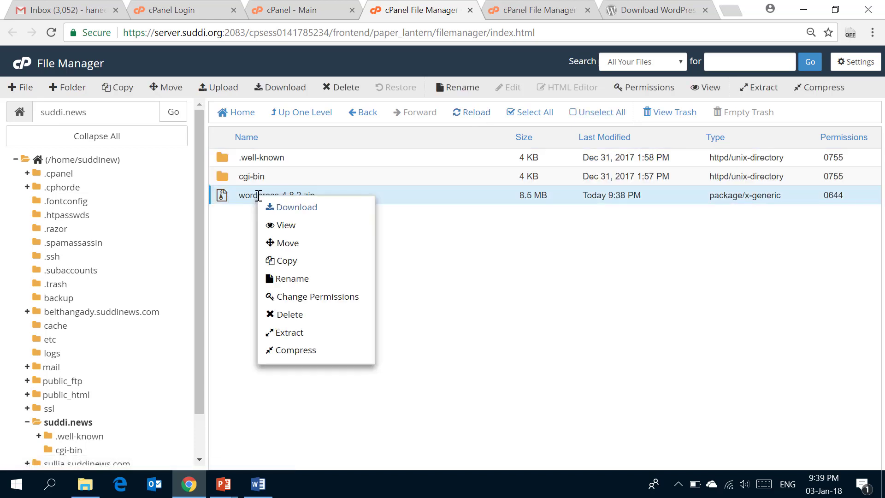
click(318, 343)
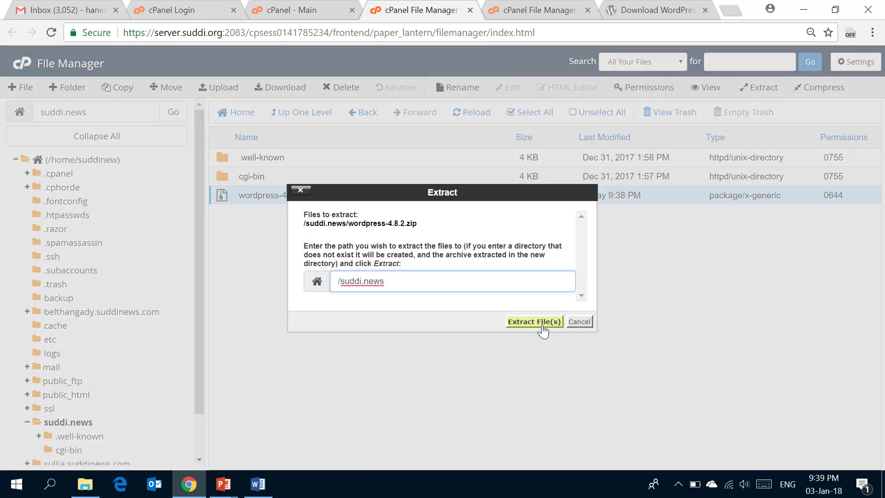
click(540, 321)
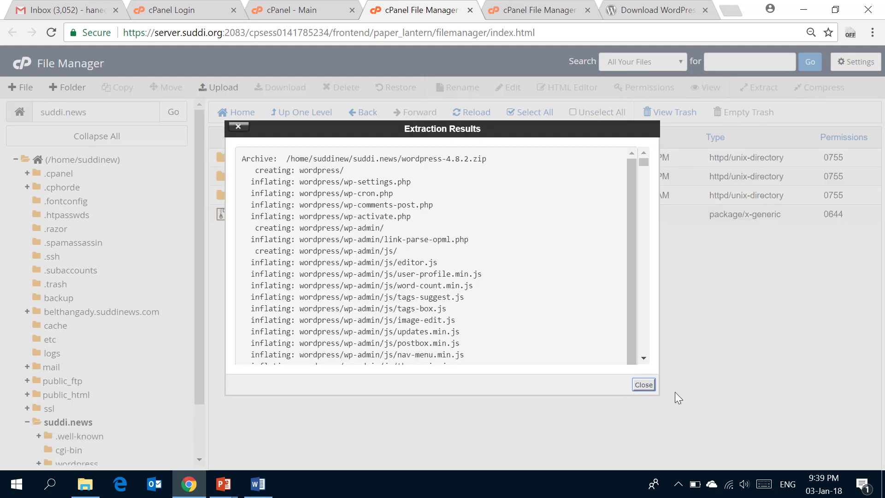
click(633, 382)
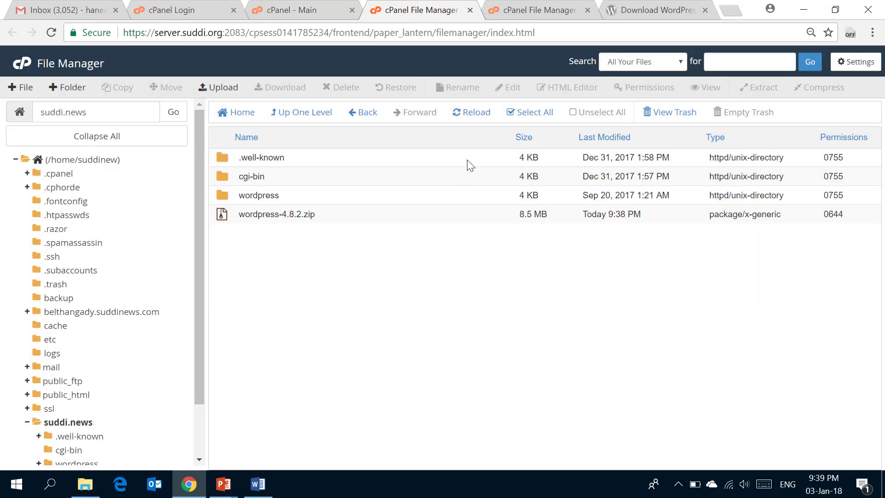
click(228, 193)
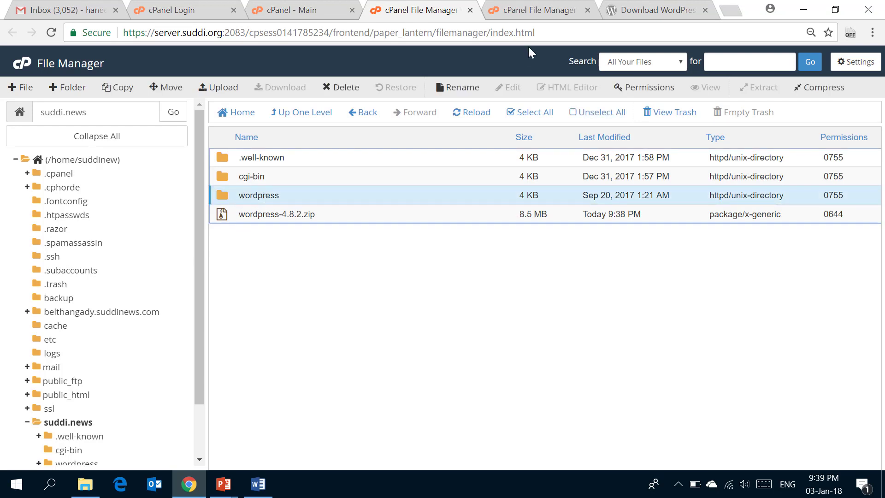
click(668, 7)
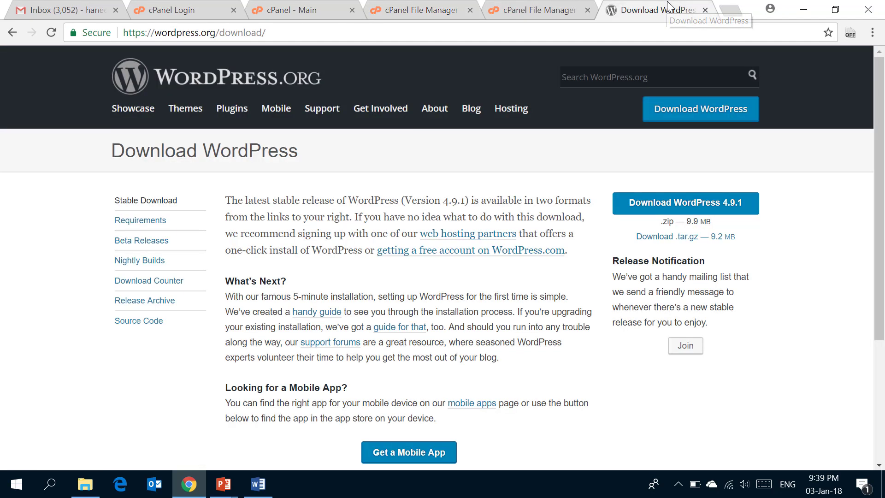
- Load suddi.news/wordpress to confirm the WordPress language-selection page appears, then go back to cPanel's File Upload
click(673, 34)
text(suddi)
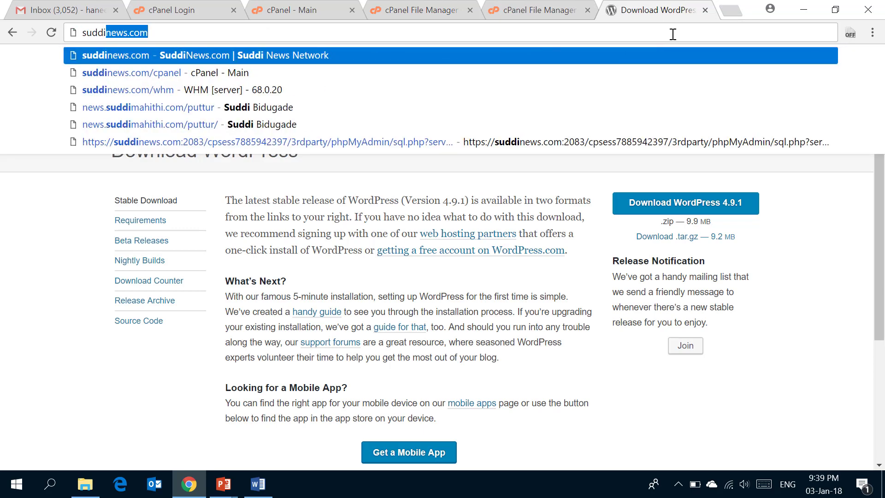
text(.news)
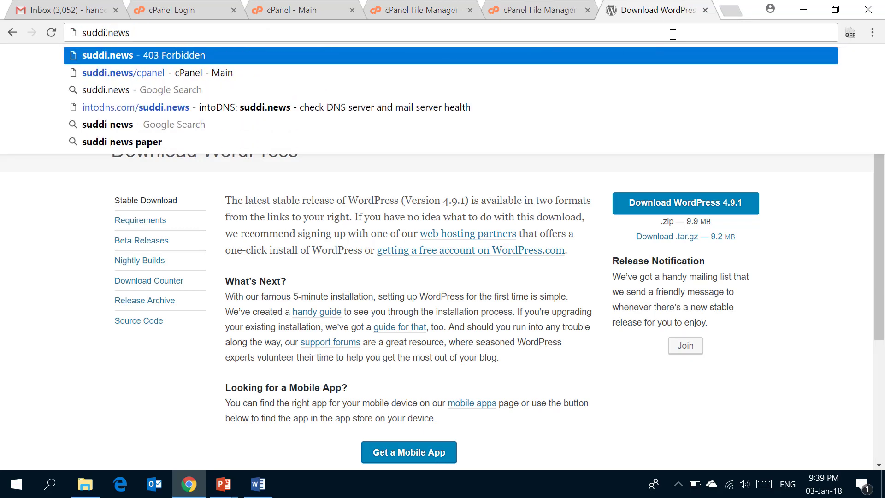
text(/wor)
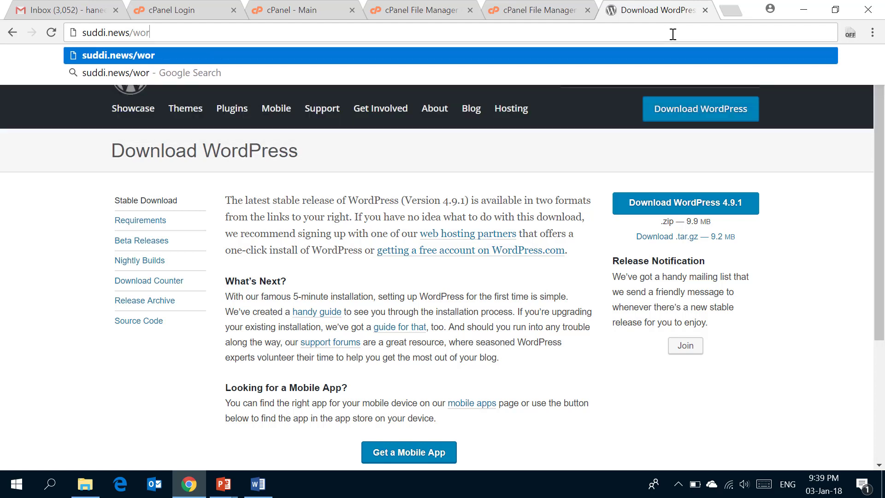
text(dpress)
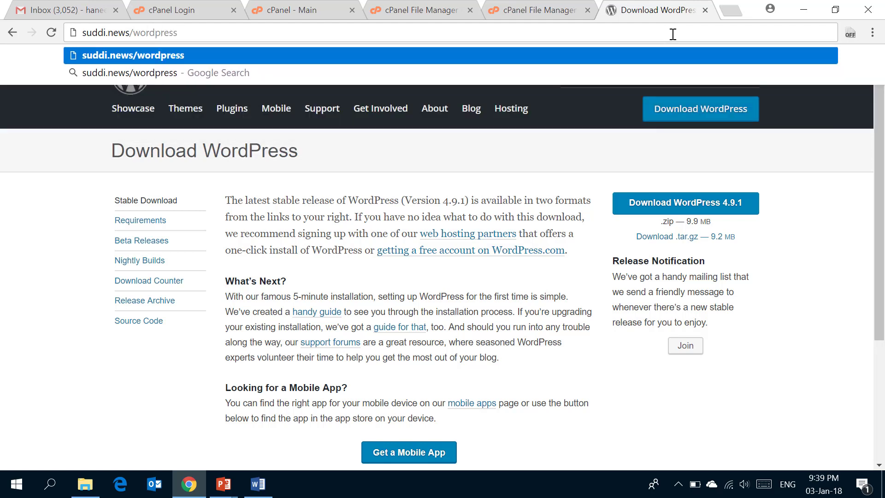
key(Return)
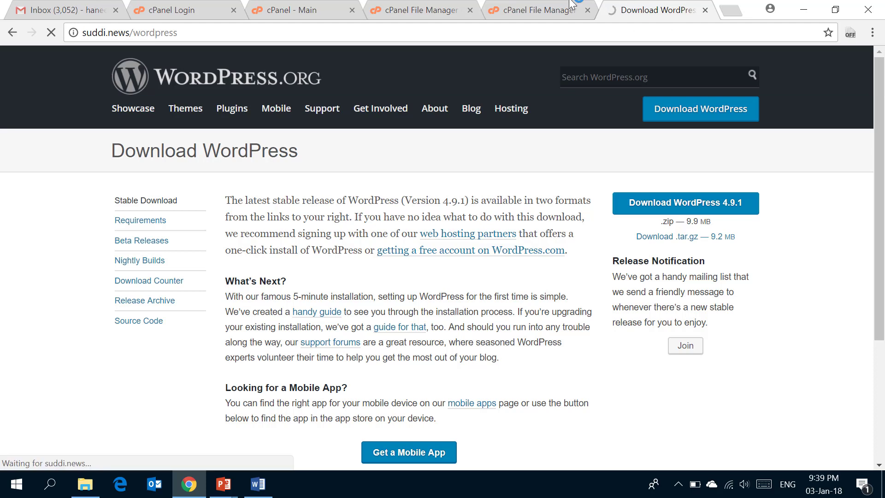
click(553, 5)
click(677, 9)
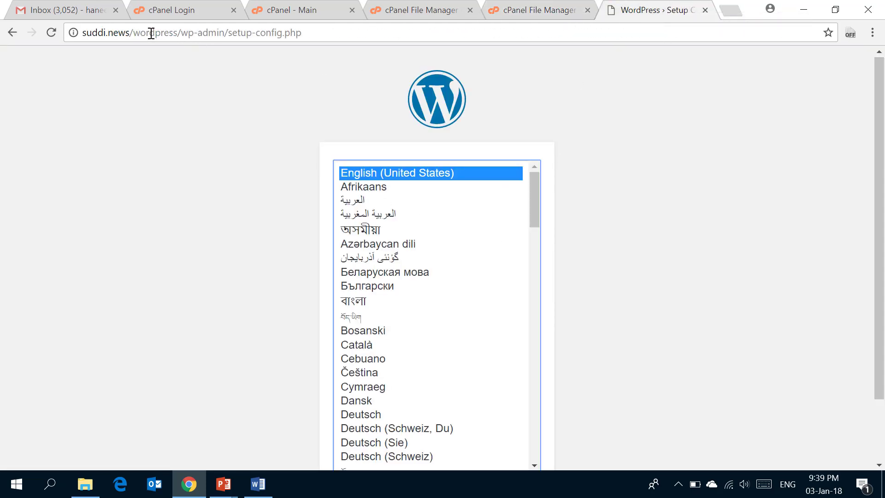
click(539, 6)
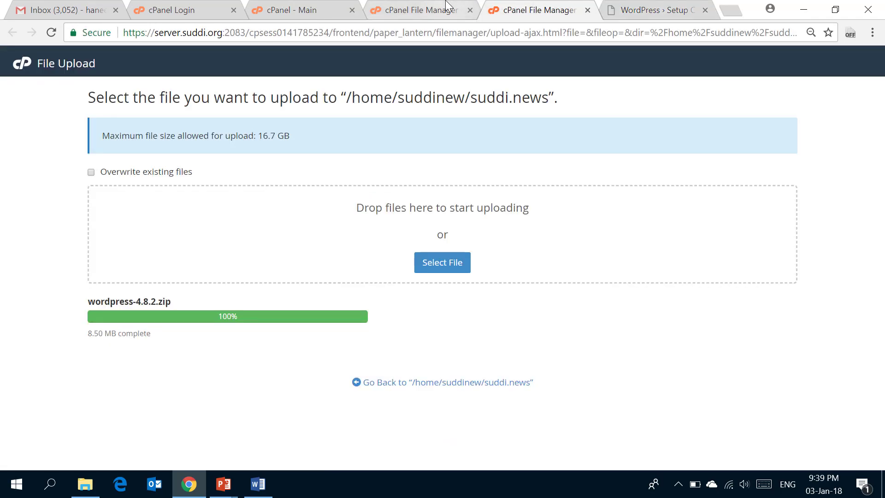
- Move every file in the wordpress folder up into suddi.news and select the emptied folder
click(422, 10)
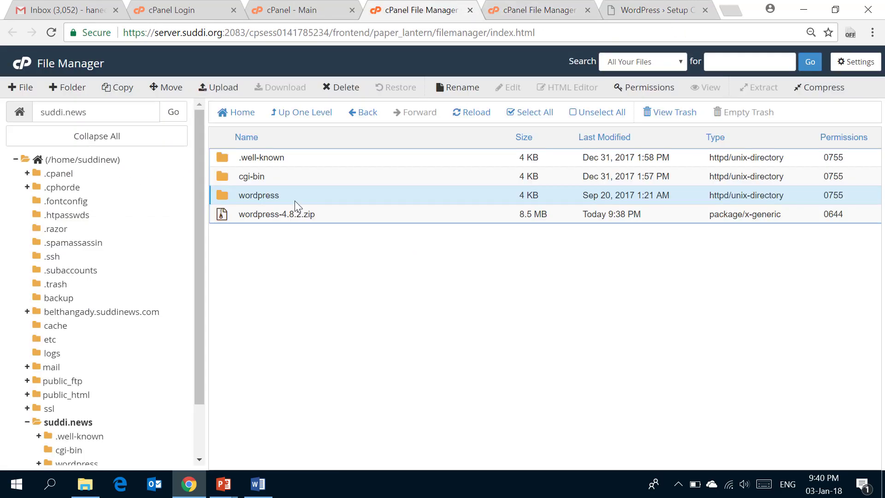
double_click(226, 196)
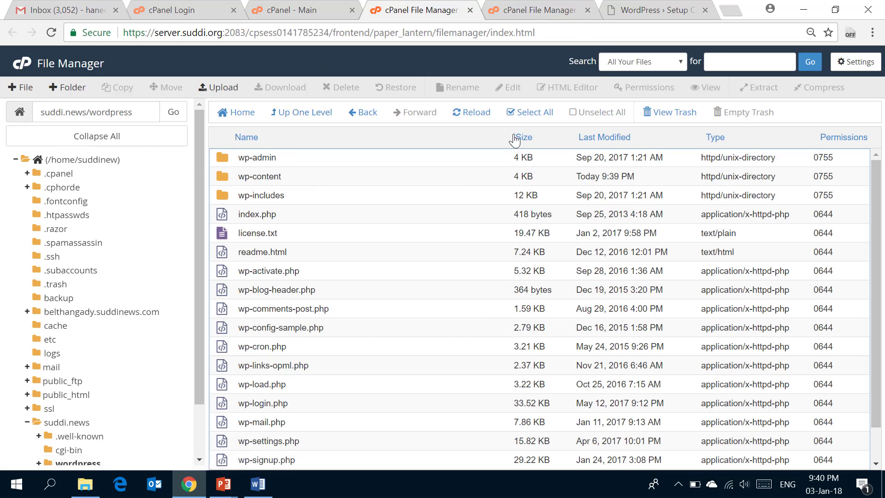
click(516, 114)
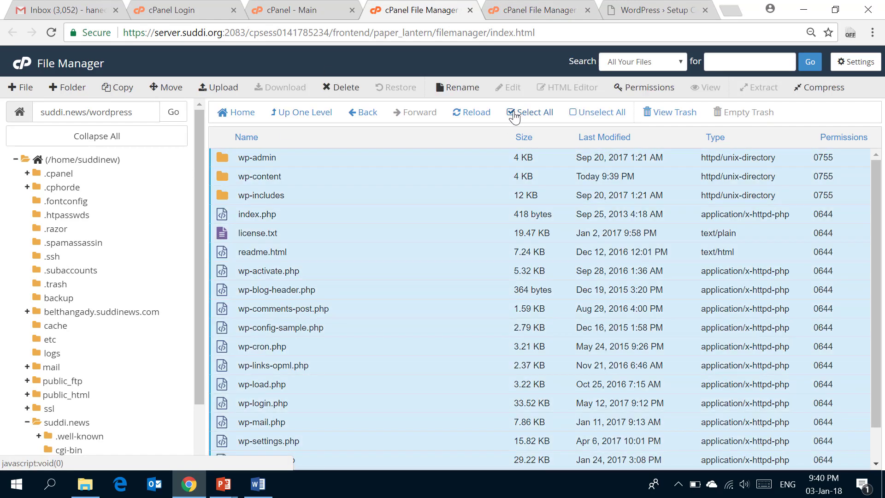
click(178, 88)
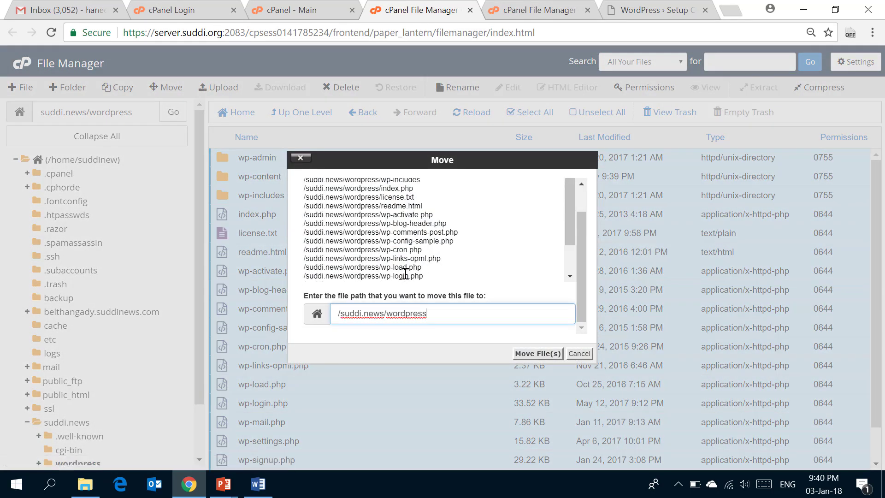
key(BackSpace)
key(BackSpace)
click(538, 356)
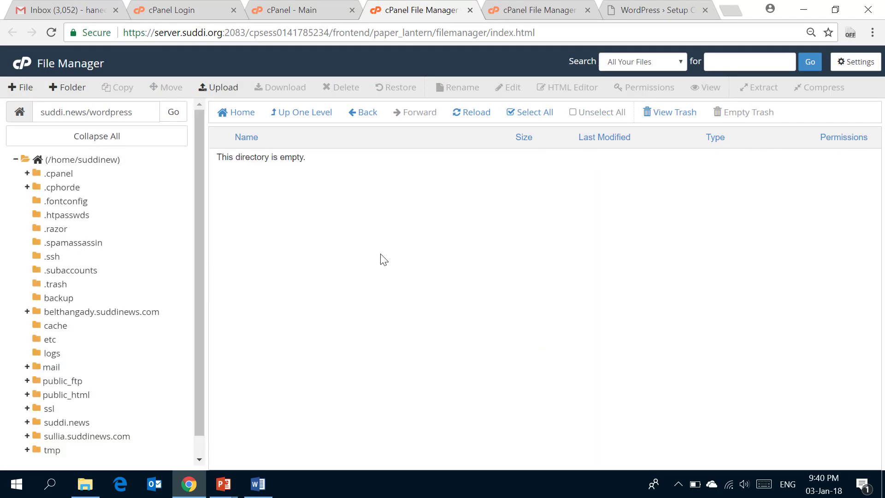
click(313, 114)
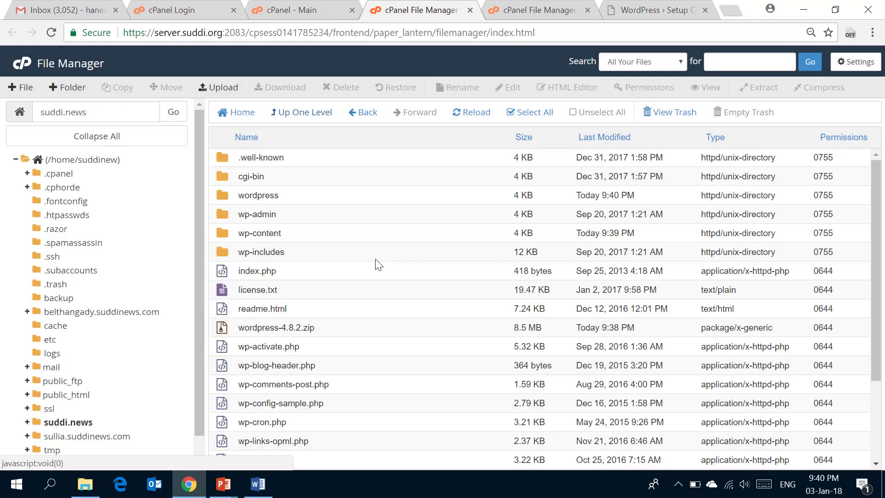
click(227, 195)
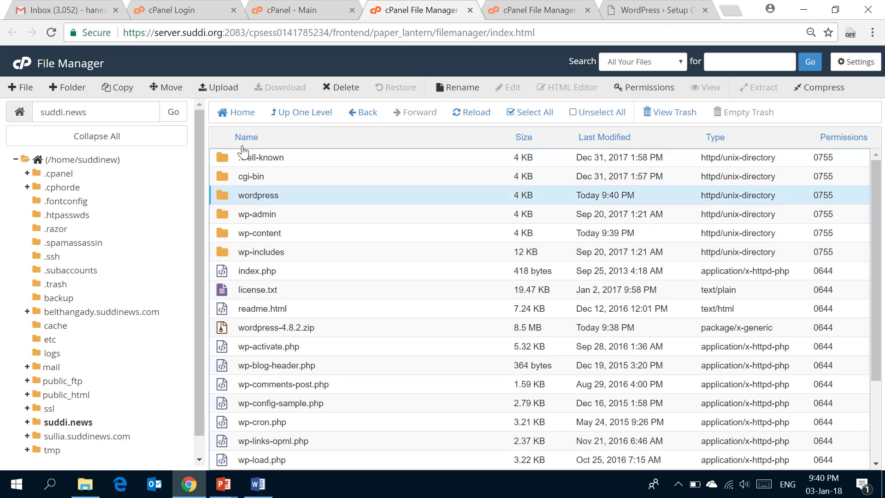
- Trash the empty wordpress folder and the wordpress-4.8.2.zip archive from suddi.news
click(346, 91)
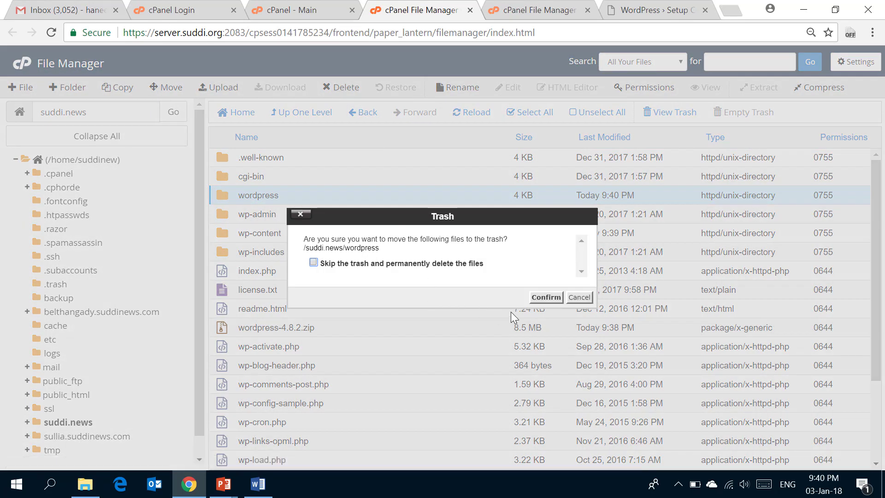
click(545, 297)
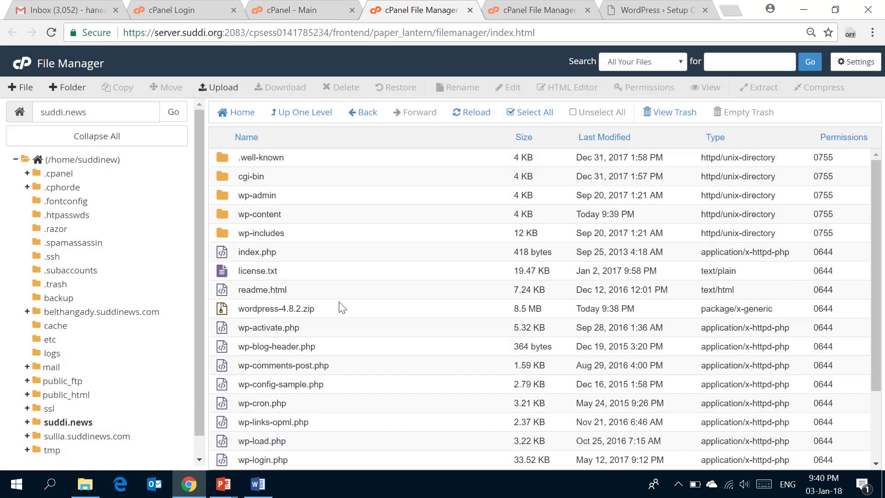
click(493, 309)
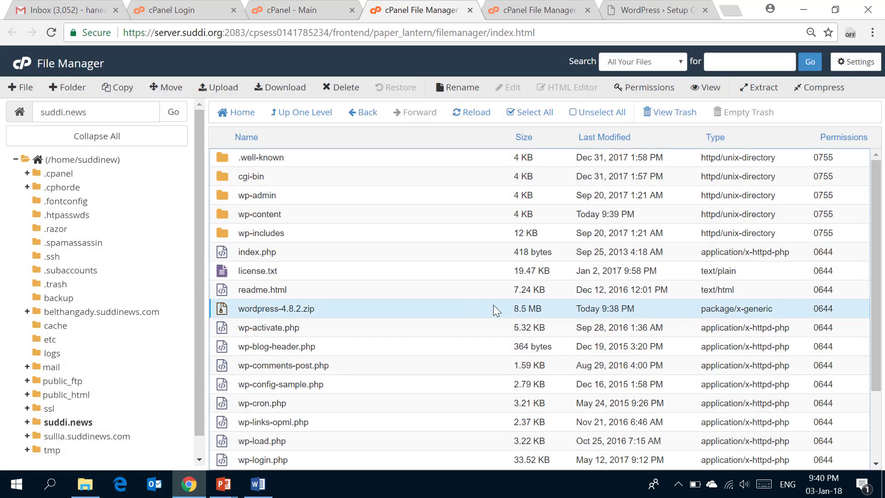
click(348, 90)
click(545, 297)
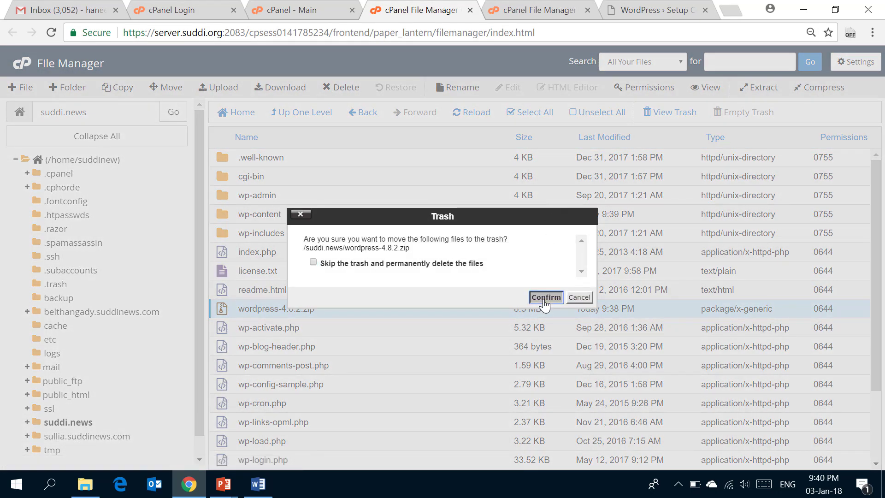
click(648, 9)
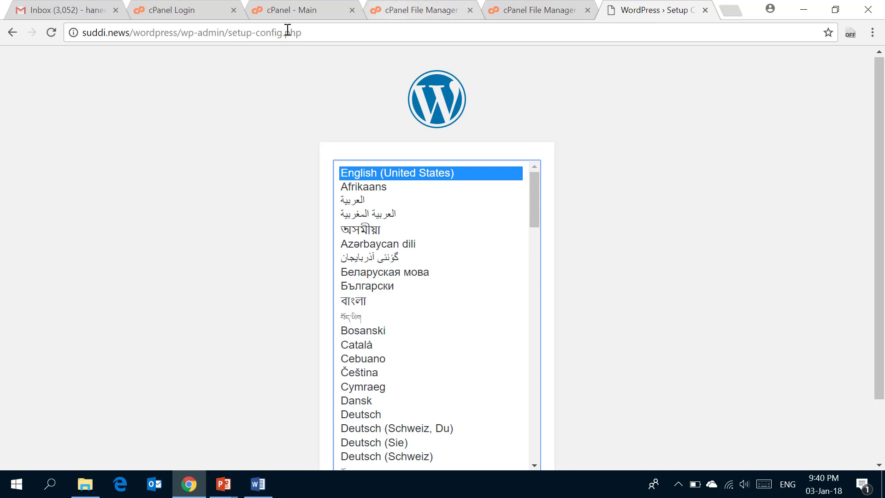
- Load the suddi.news root address and continue the setup in English
drag(134, 33, 467, 20)
key(BackSpace)
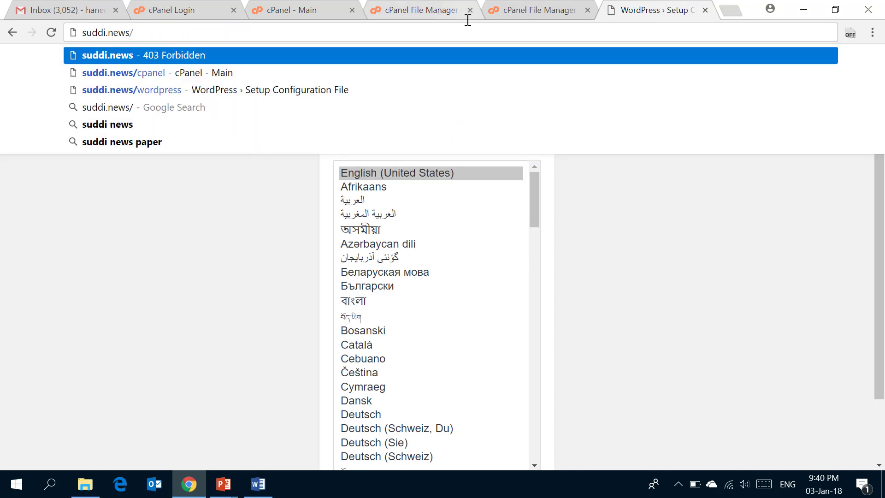
key(Return)
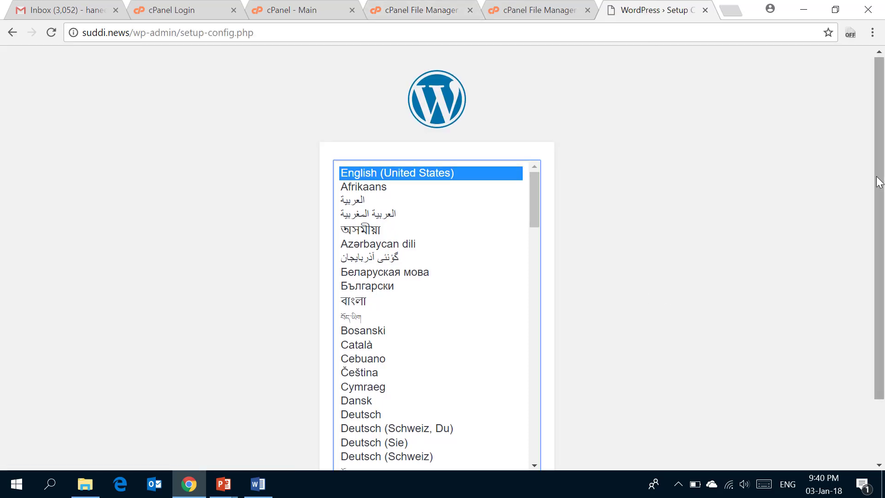
drag(878, 182, 871, 297)
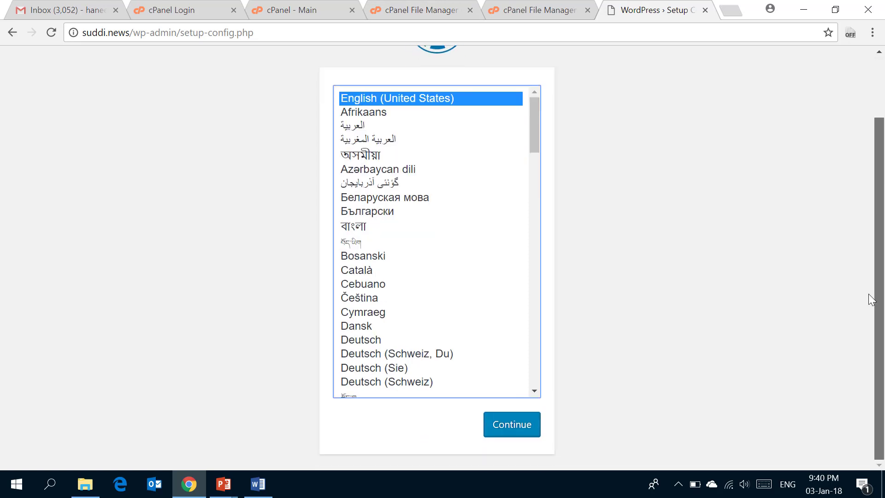
click(513, 432)
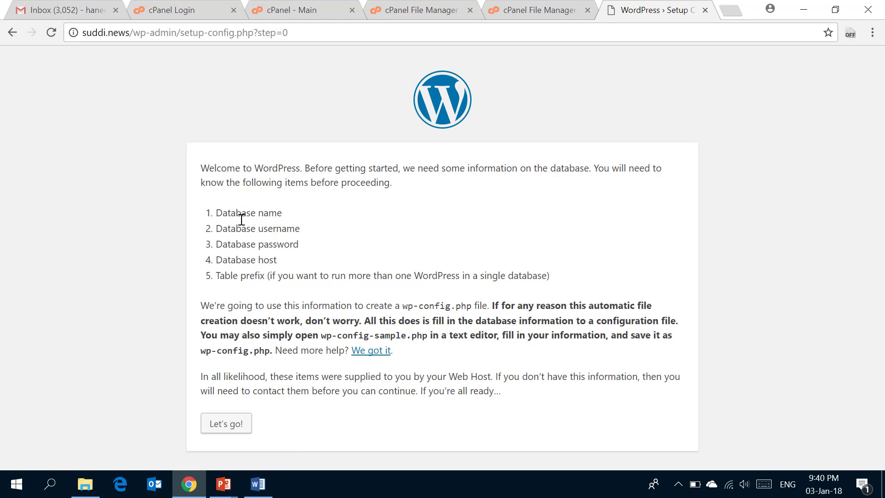
- Review the required database name and host details, then proceed to the connection form
drag(241, 219, 296, 259)
click(322, 229)
click(296, 262)
drag(219, 259, 265, 266)
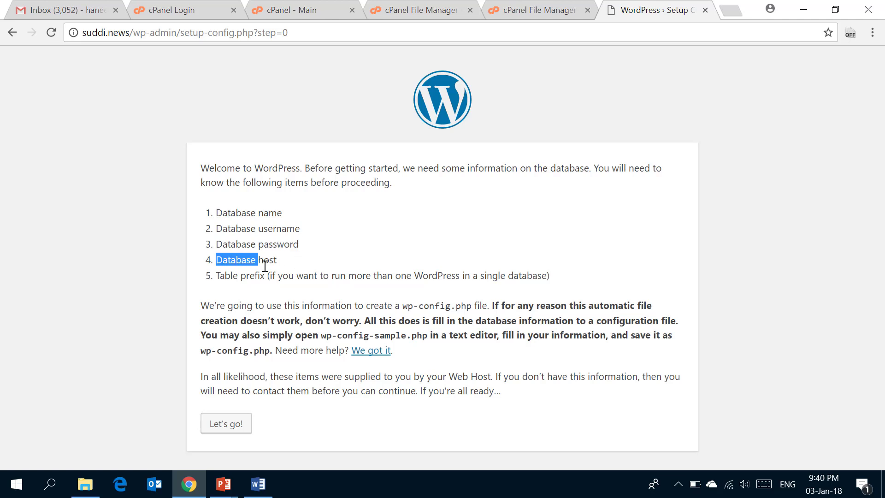
click(292, 262)
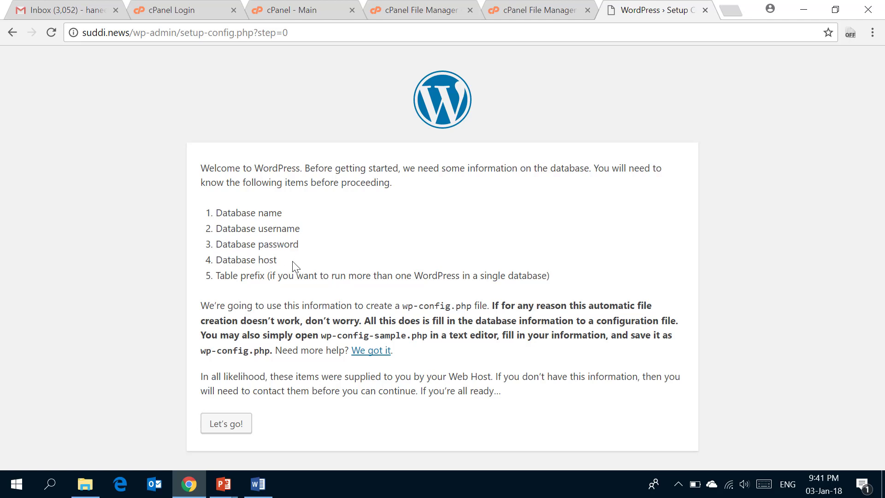
click(240, 430)
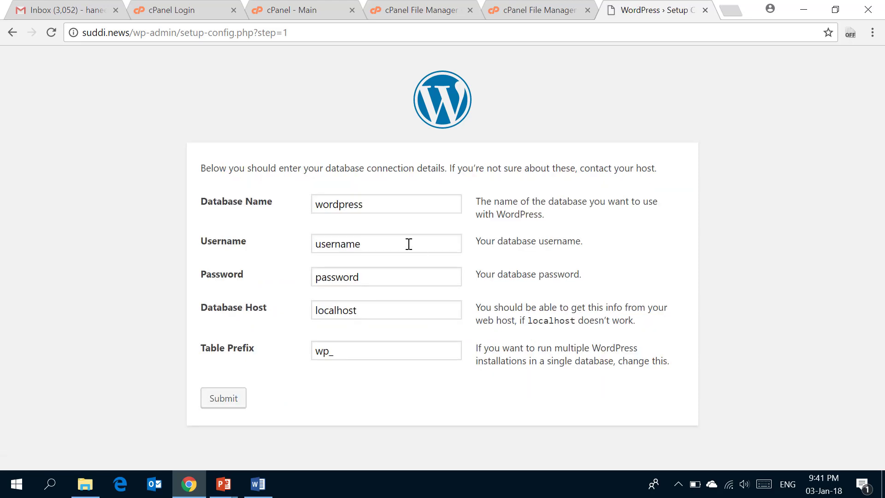
click(391, 7)
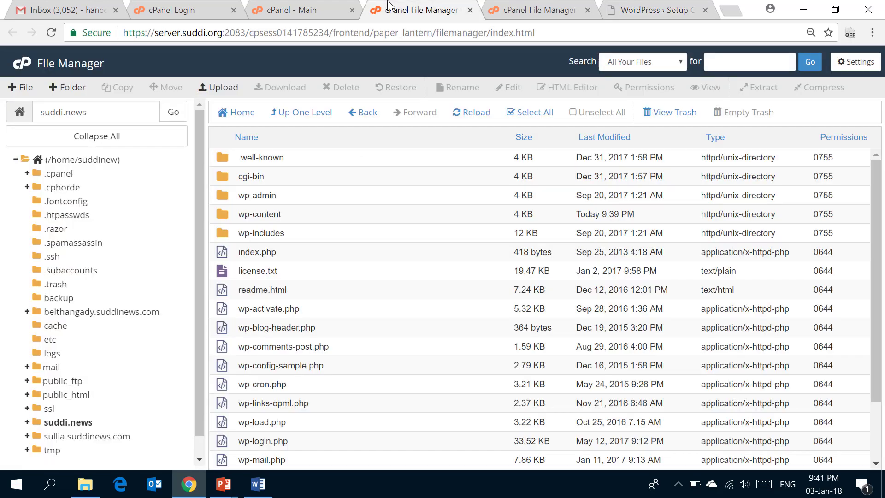
- From the cPanel dashboard, start the MySQL Database Wizard with suddinews as the new database name
click(338, 7)
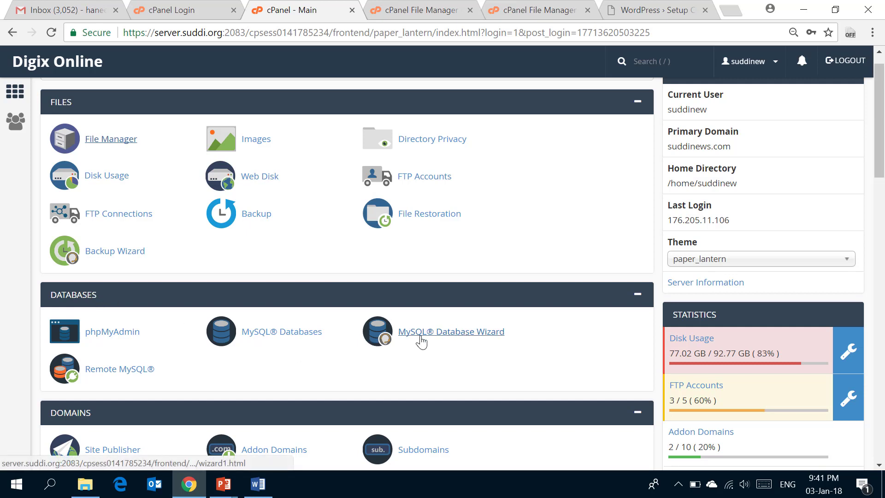
click(456, 340)
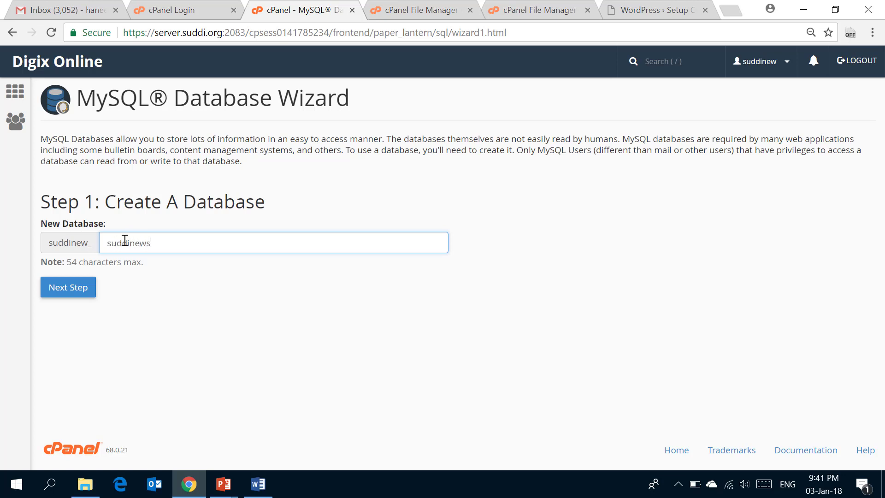
drag(174, 239, 105, 244)
- Replace WordPress's default Database Name with the prefixed suddinew_suddinews
click(654, 10)
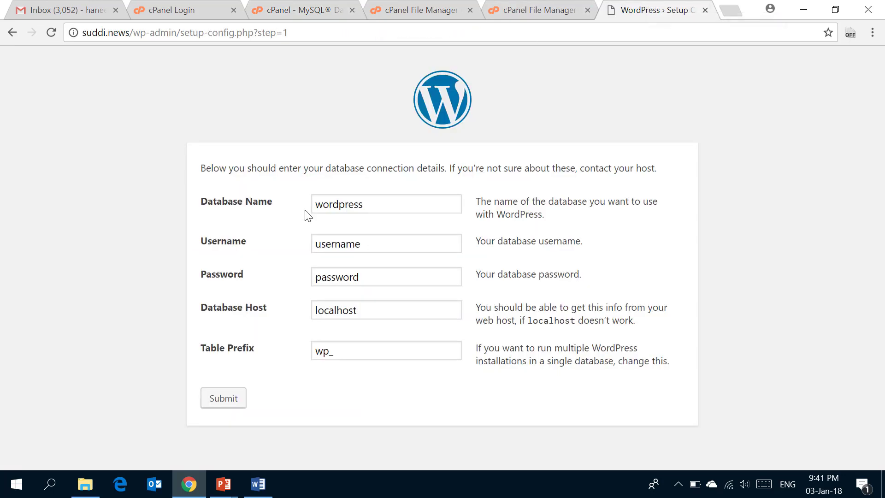
drag(382, 211, 150, 161)
text(sud)
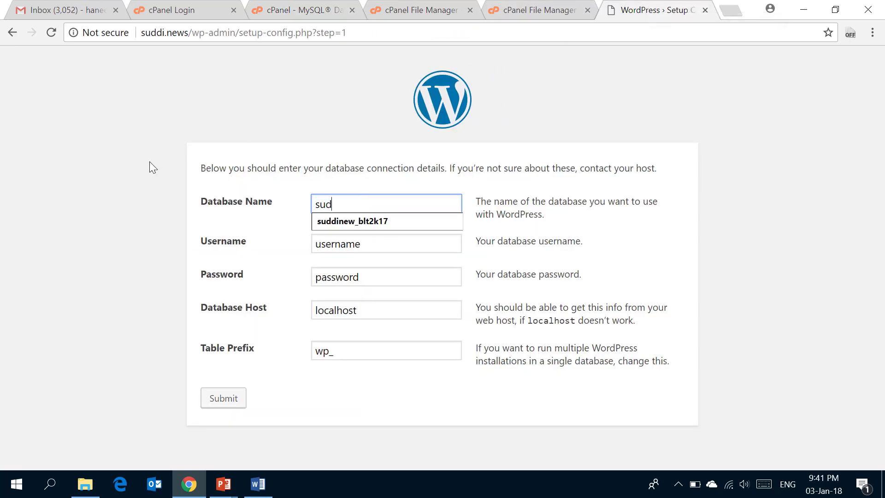
text(_suddinews)
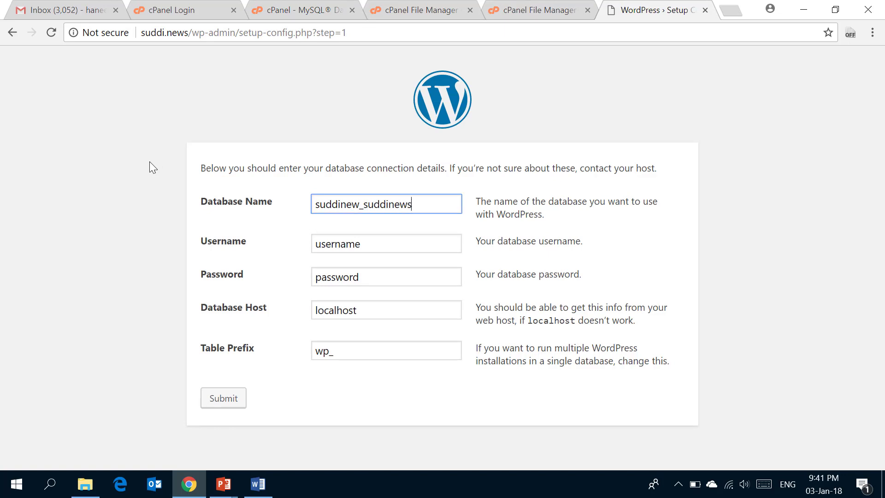
- Close the finished File Upload tab and return to the MySQL Database Wizard
click(517, 5)
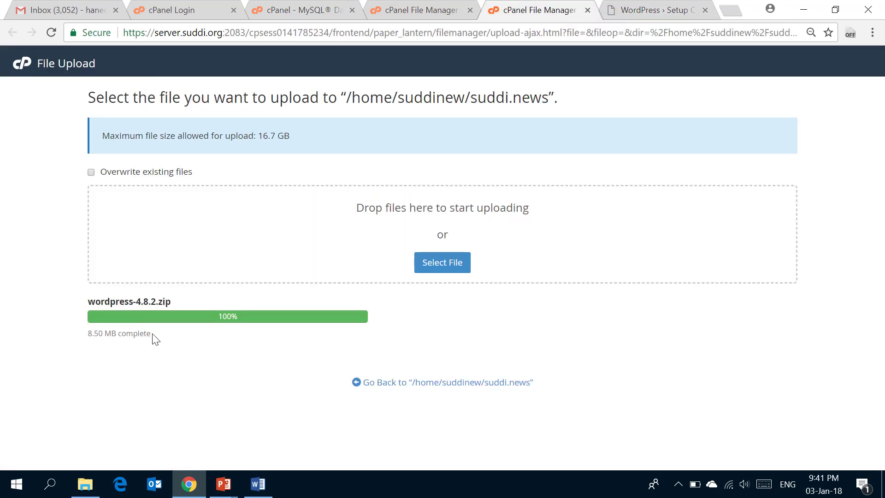
click(588, 10)
click(302, 10)
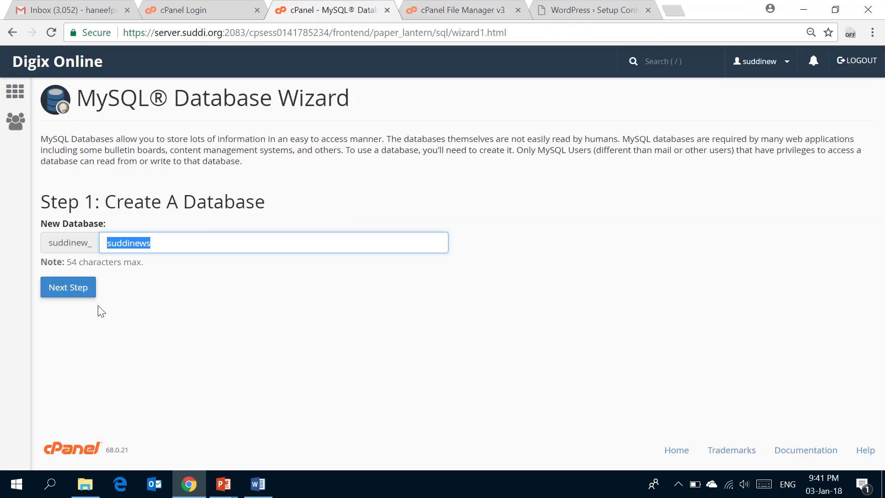
- Create the suddinews database and enter the new database username in the wizard
click(82, 293)
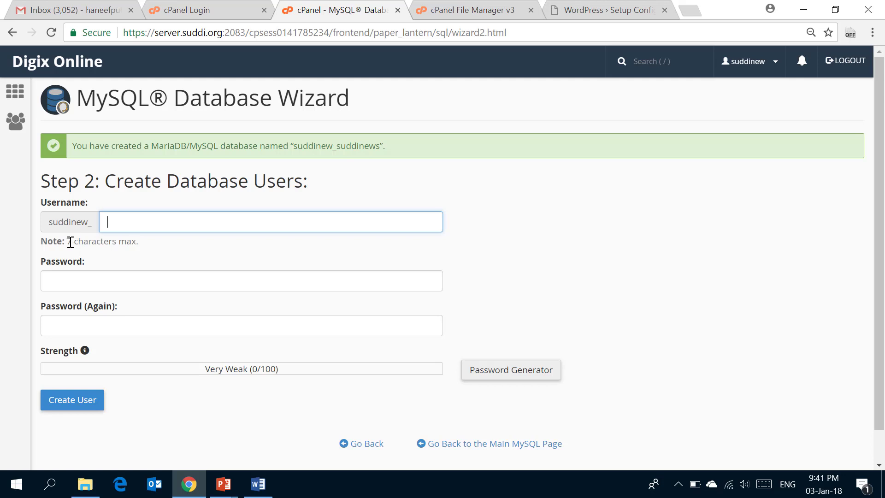
drag(71, 242, 78, 241)
click(128, 223)
text(sud)
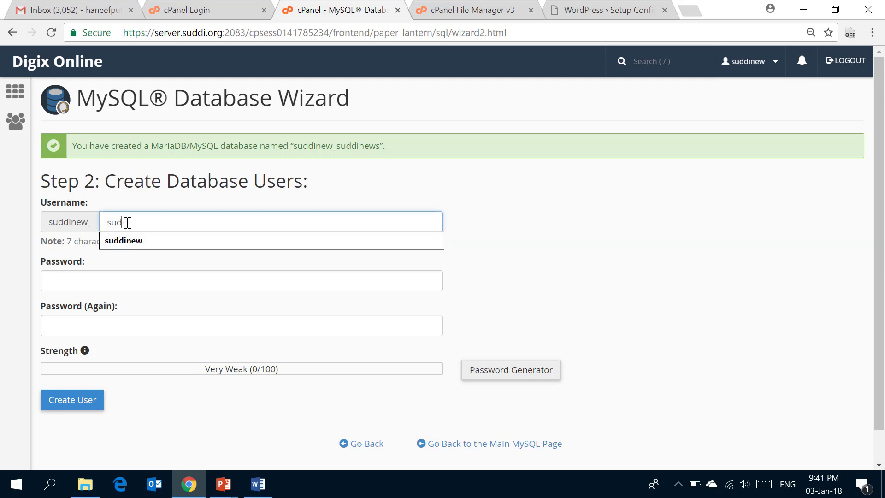
text(dnews)
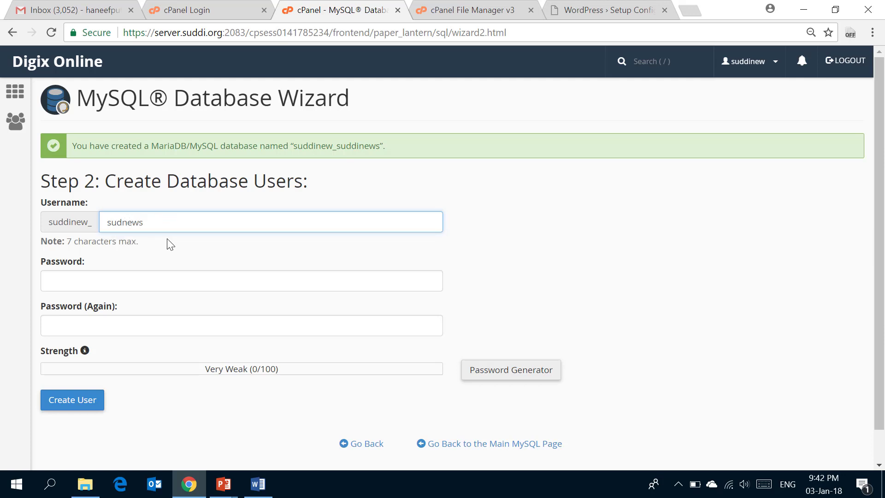
- Set the WordPress connection form's Username to suddinew_sudnews
click(637, 6)
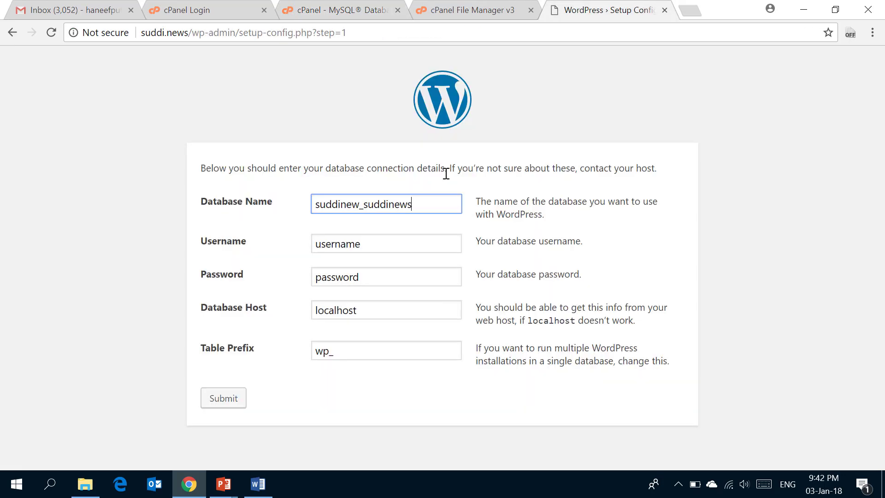
double_click(320, 243)
text(su)
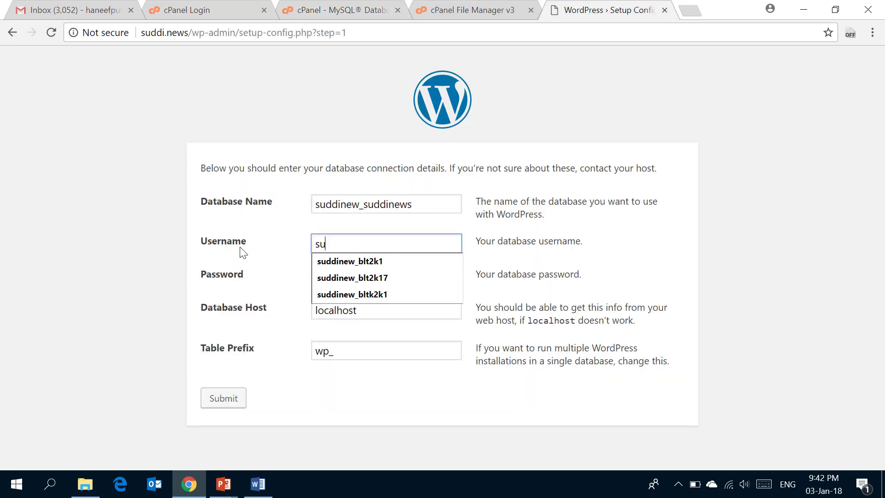
text(ddinew_s)
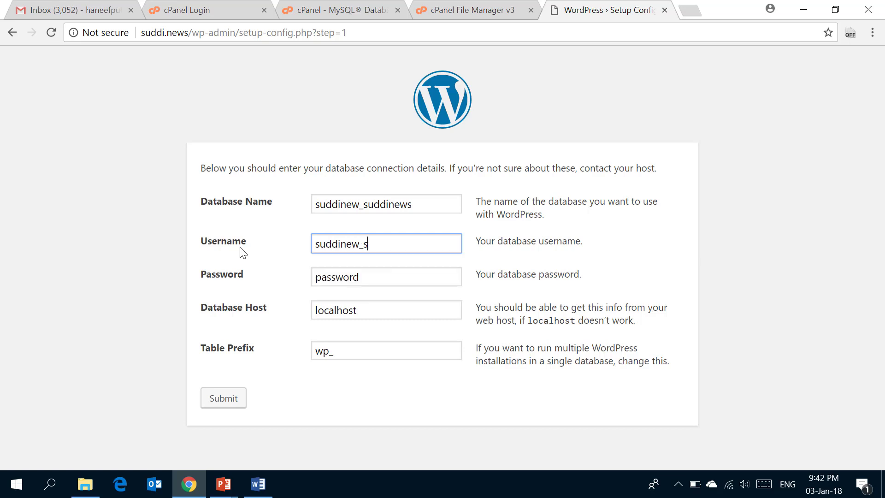
text(udnews)
- Generate a very strong random password, copy it and fill both user password fields
click(355, 9)
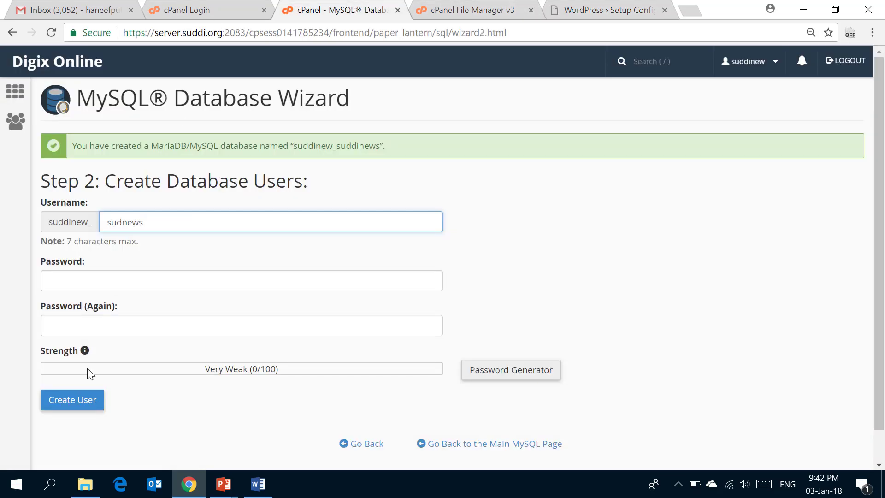
click(99, 282)
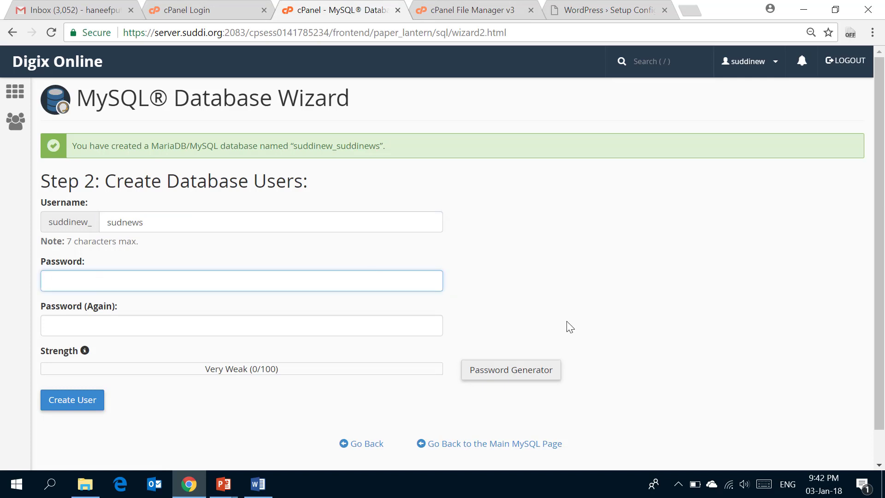
click(530, 378)
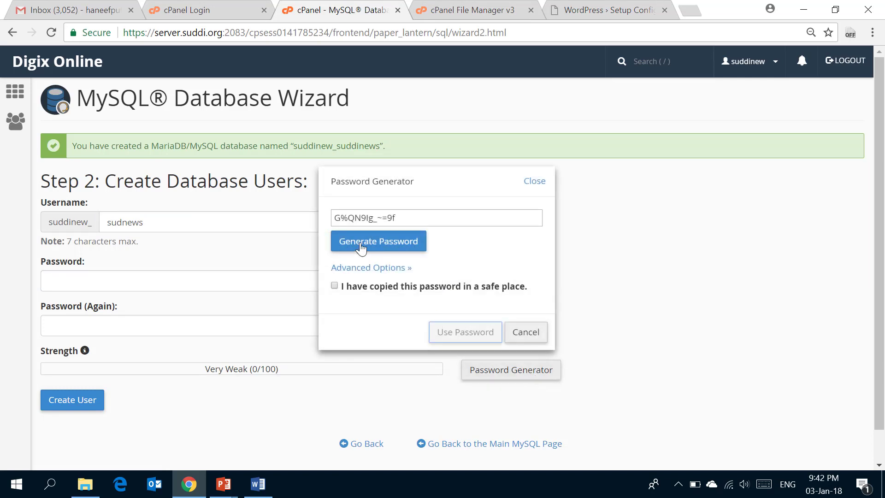
click(334, 287)
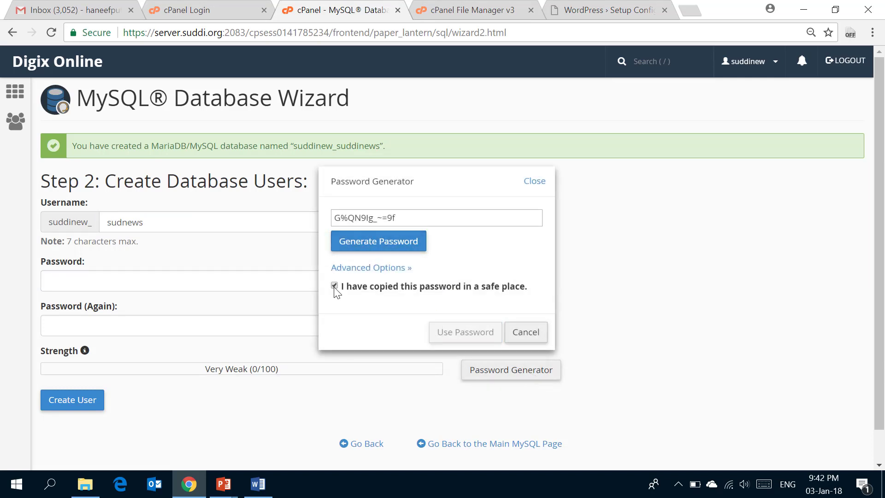
triple_click(419, 217)
click(406, 244)
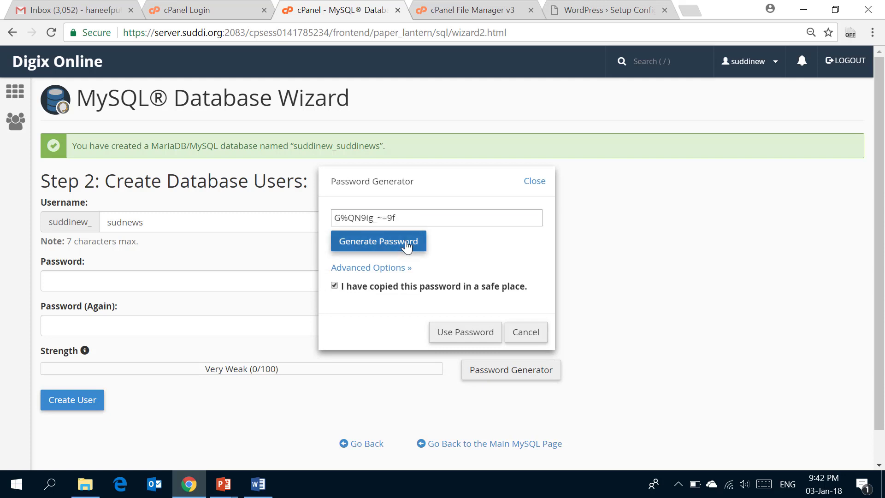
click(406, 244)
drag(424, 219, 298, 219)
key(ctrl+c)
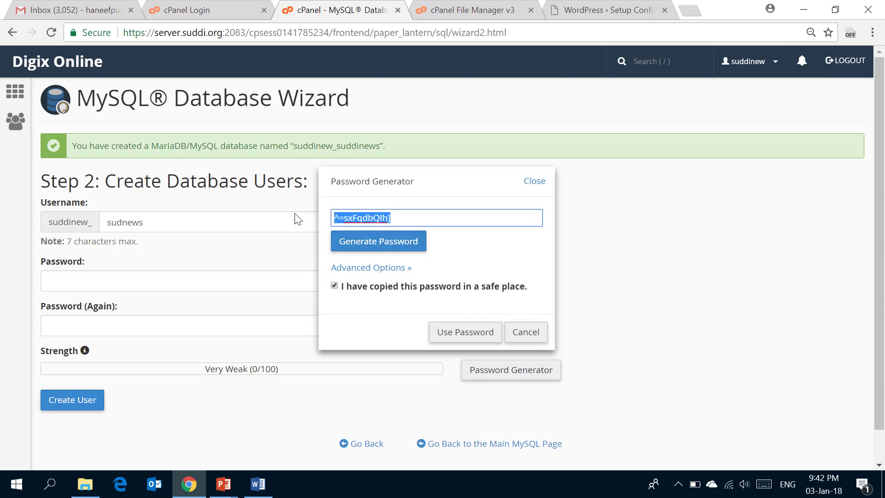
click(461, 332)
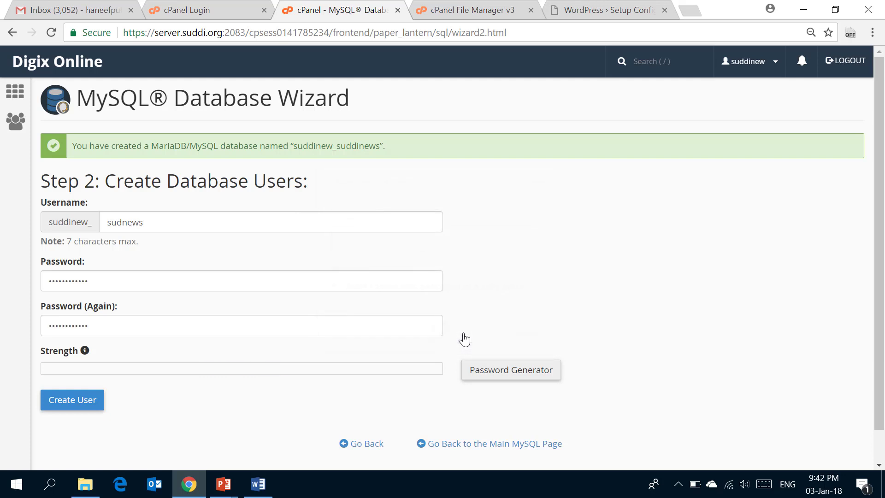
- Paste the generated database password into WordPress's Password field
click(609, 10)
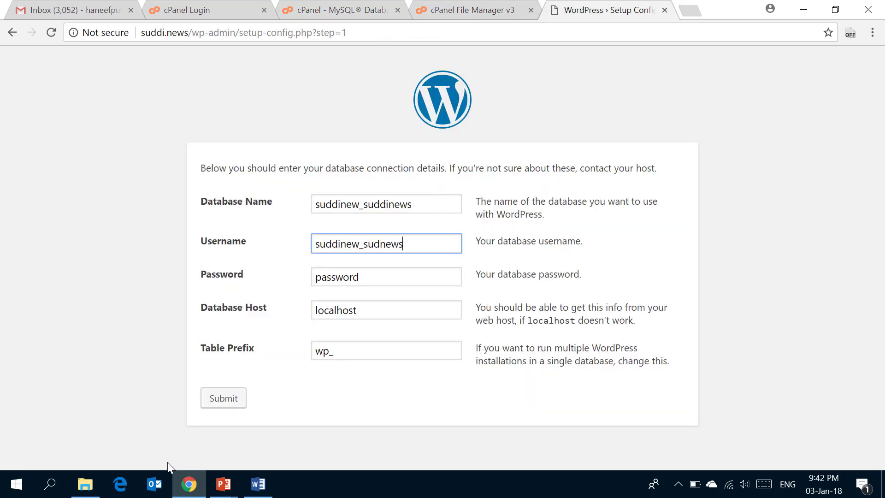
drag(371, 276, 247, 272)
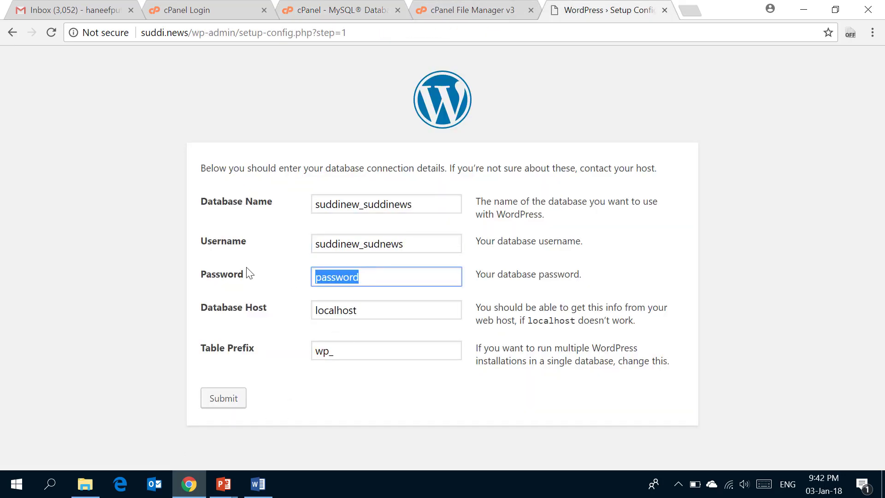
key(ctrl+v)
- Change the WordPress table prefix from wp_ to Zexc_
click(376, 316)
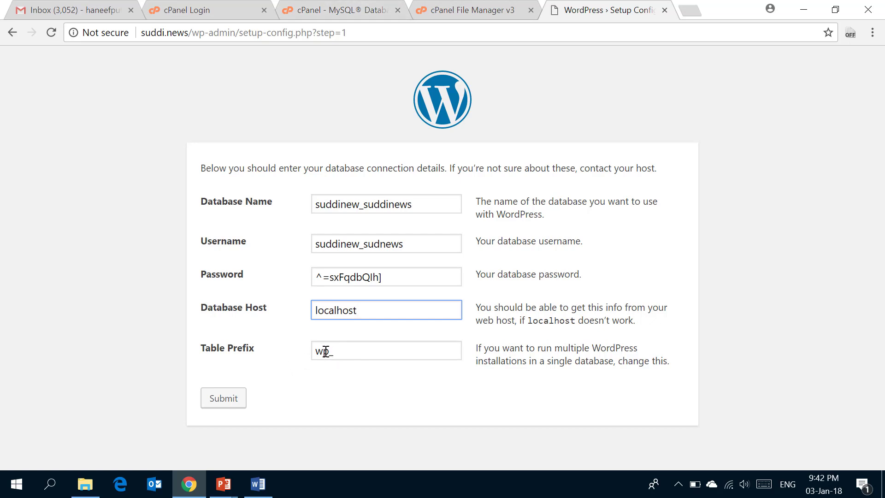
drag(330, 350, 303, 357)
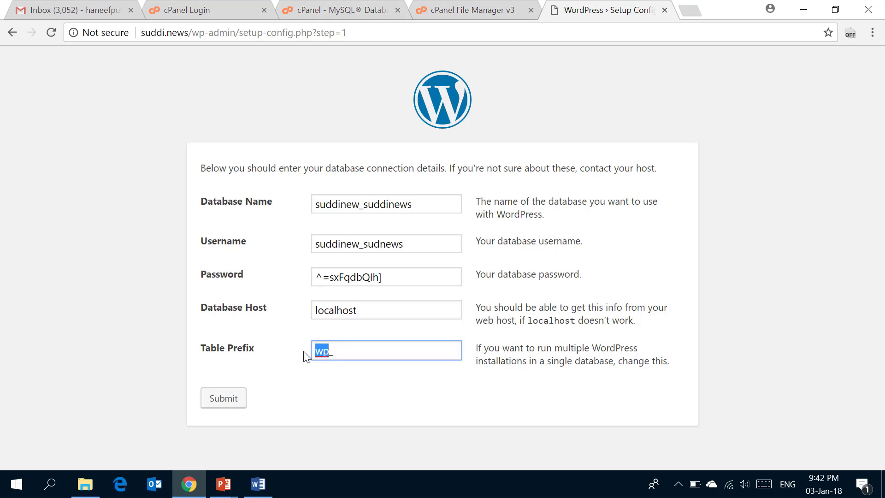
text(Zexc_)
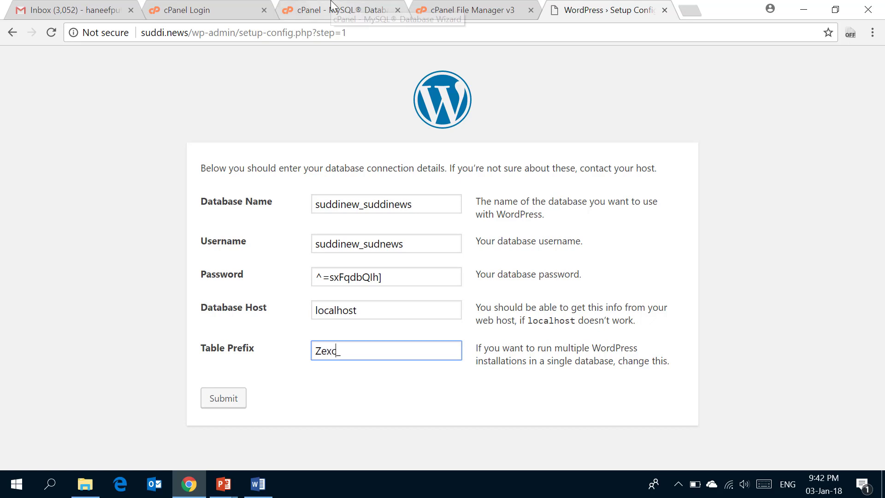
click(406, 2)
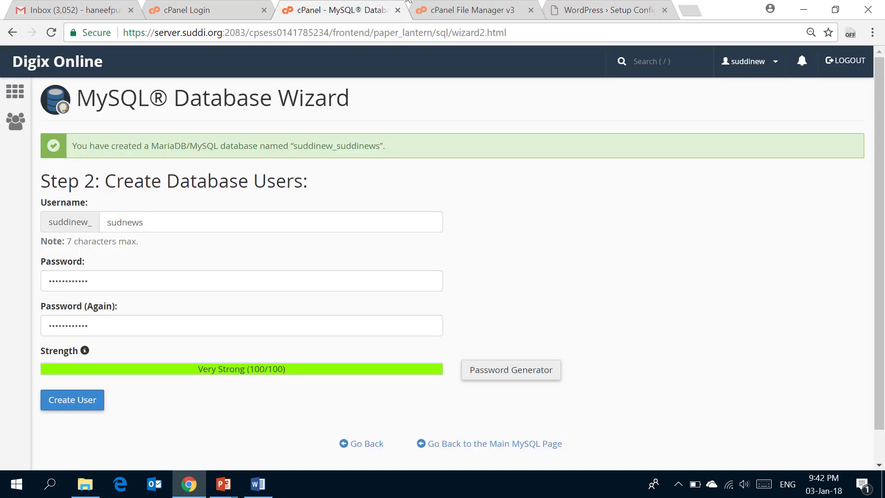
- Create user suddinew_sudnews and grant it ALL PRIVILEGES on suddinew_suddinews
click(86, 407)
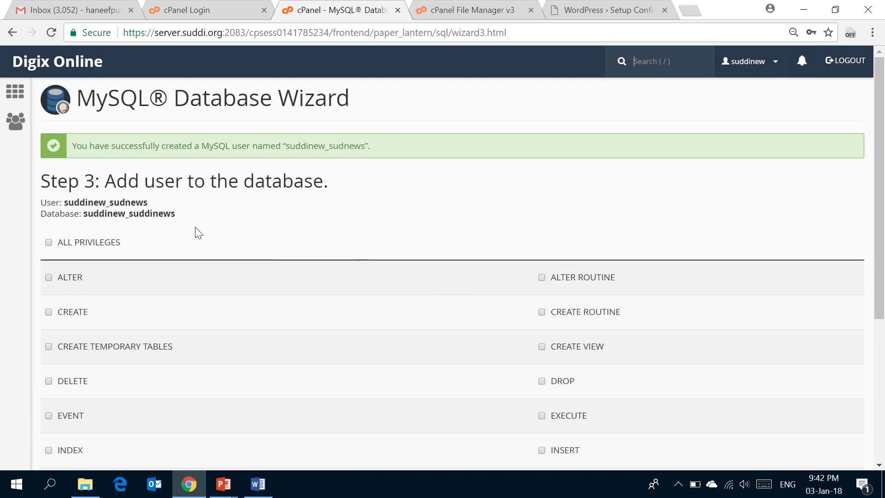
click(49, 243)
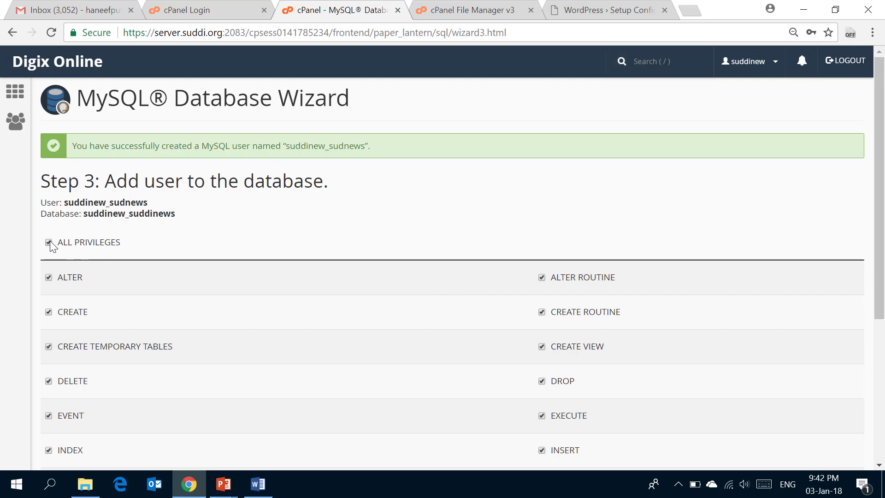
drag(882, 167, 860, 314)
- Complete adding suddinew_sudnews to the database, check cPanel's success message, and return to WordPress
click(79, 365)
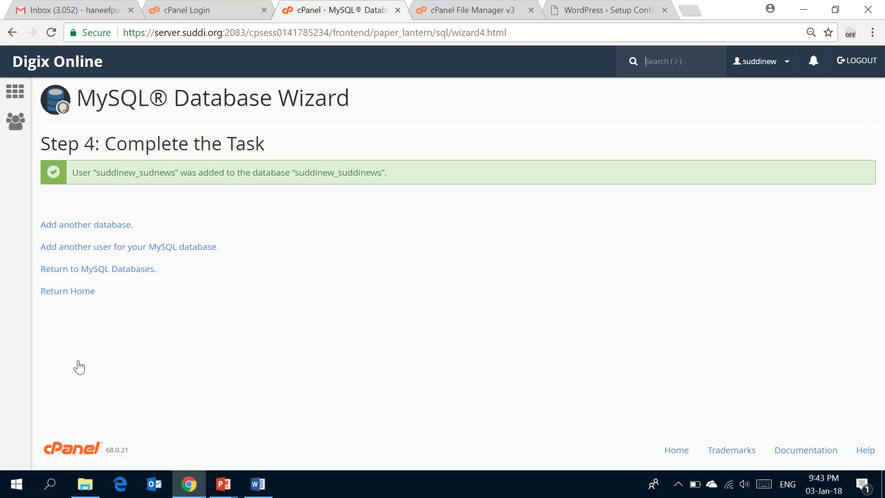
drag(424, 166, 186, 154)
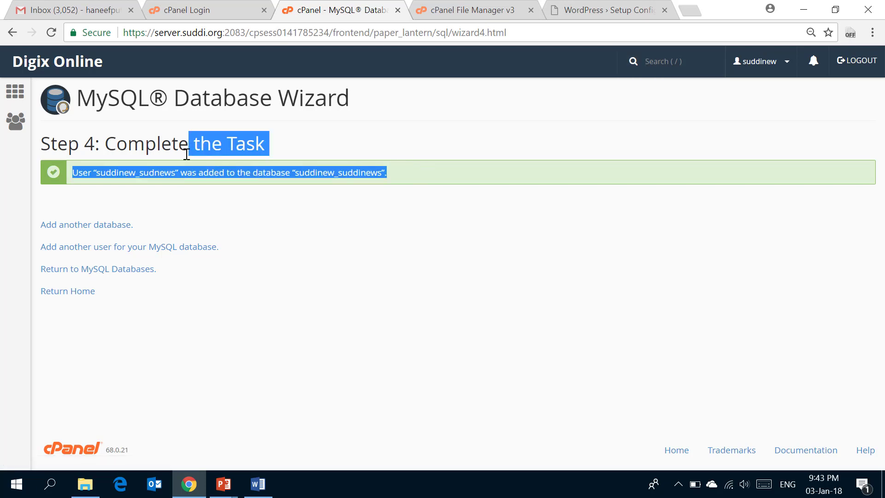
click(500, 125)
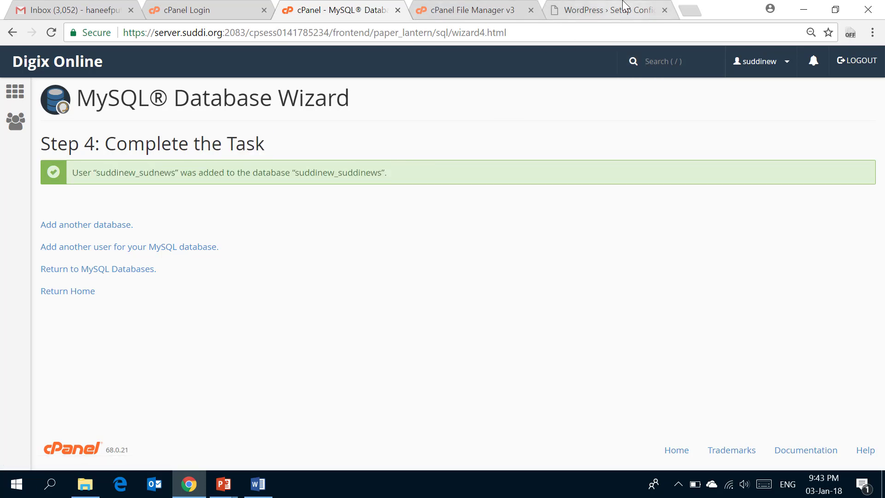
click(624, 9)
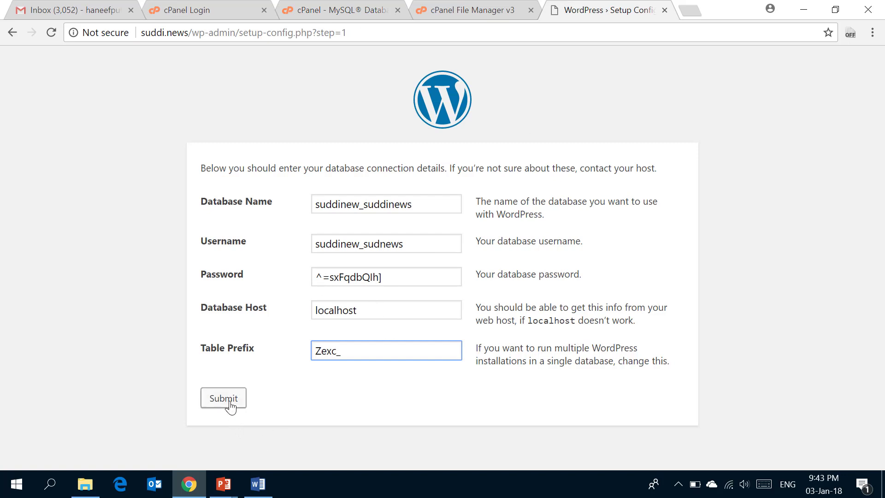
click(295, 9)
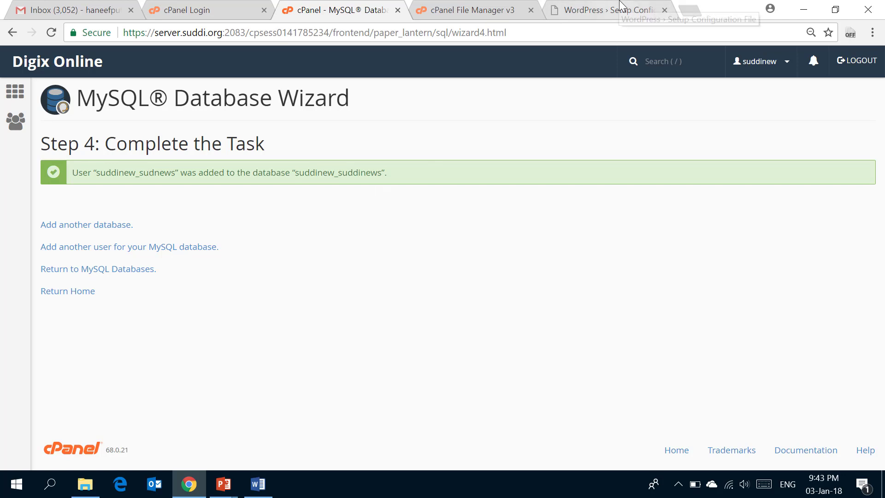
click(604, 10)
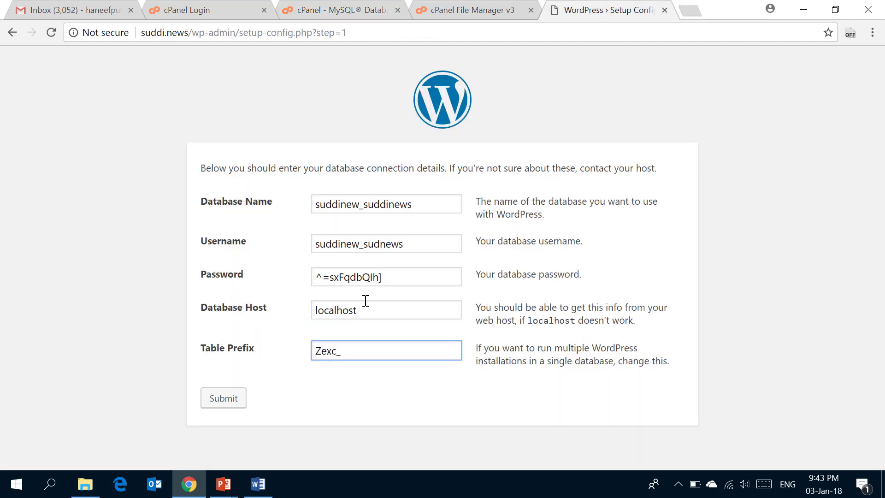
- Submit the database connection details, confirm the connection success message, and run the WordPress install
click(239, 404)
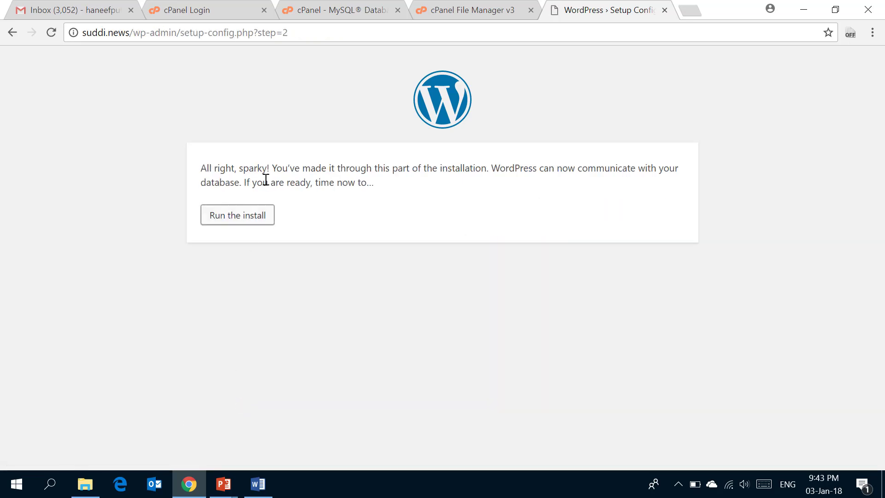
drag(201, 169, 391, 190)
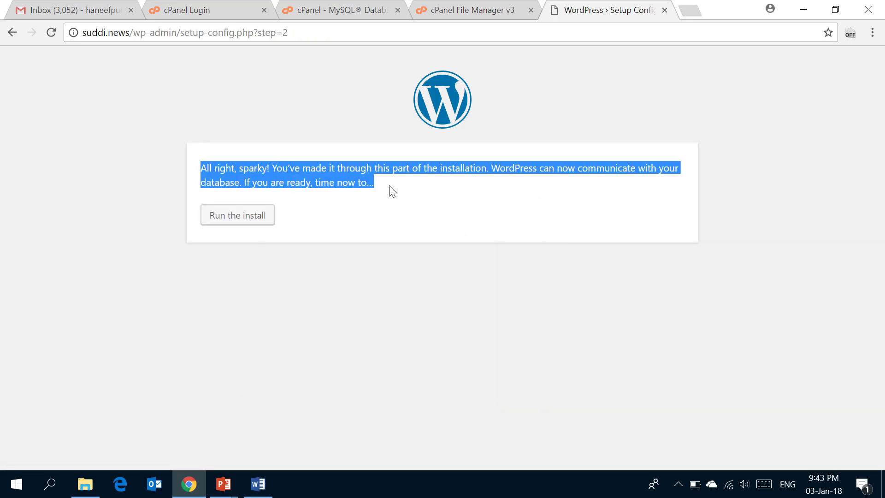
click(381, 257)
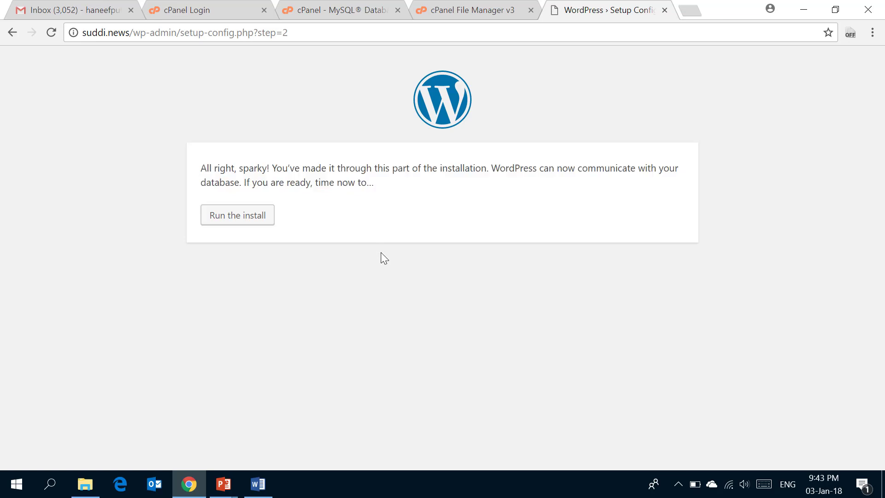
click(251, 224)
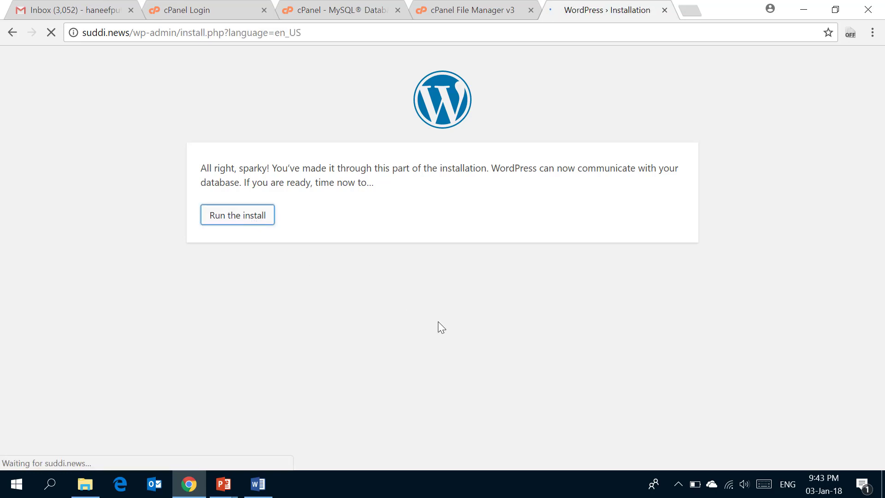
- Enter site title 'Suddi News' and admin username 'suddinews'
text(S)
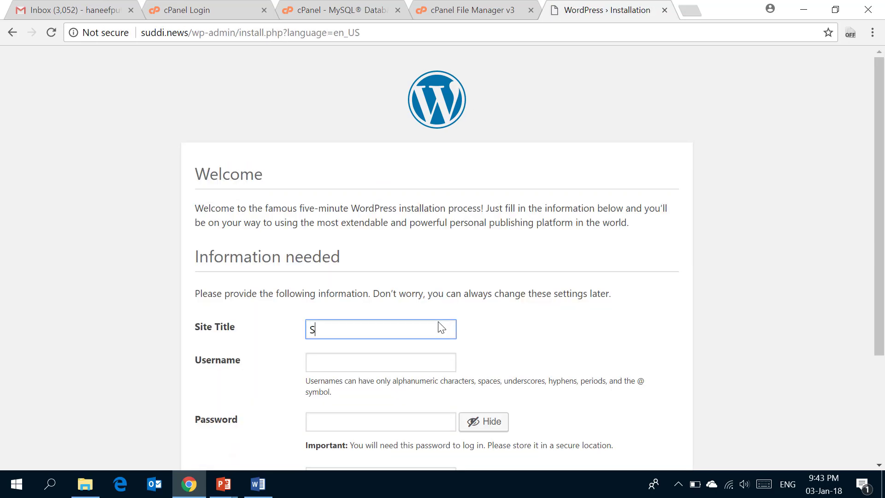
text(uddi n)
key(BackSpace)
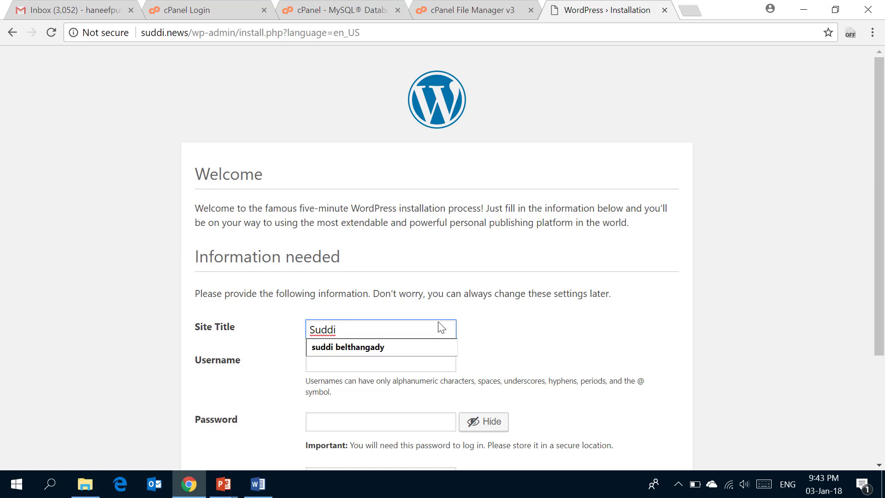
text(News)
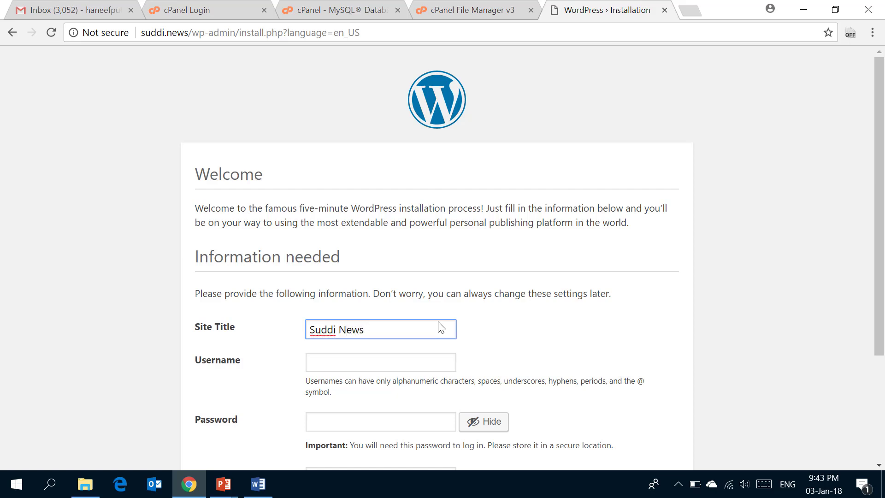
click(415, 362)
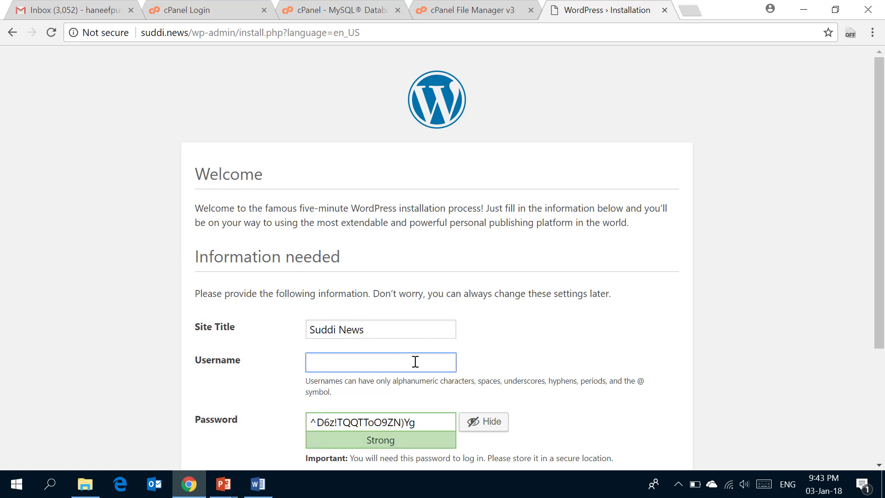
text(suddinews)
- Copy the generated password and save it with the username 'suddinews' in Notepad
drag(880, 265, 881, 319)
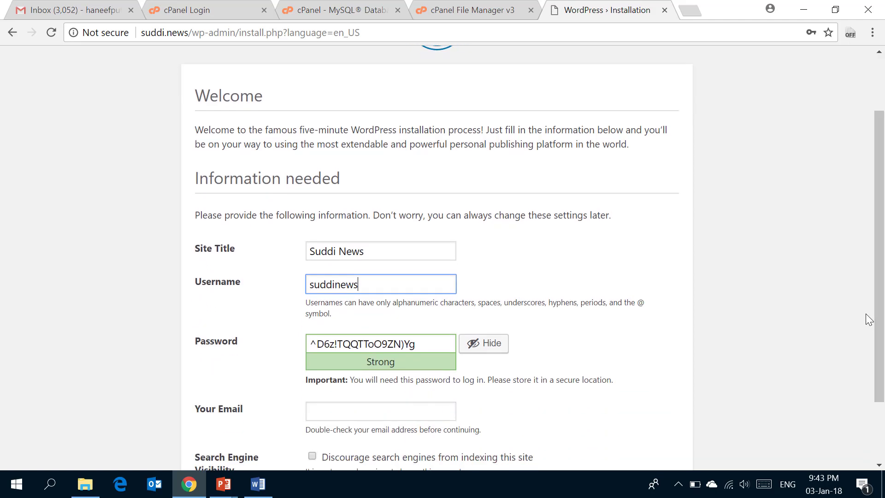
triple_click(441, 341)
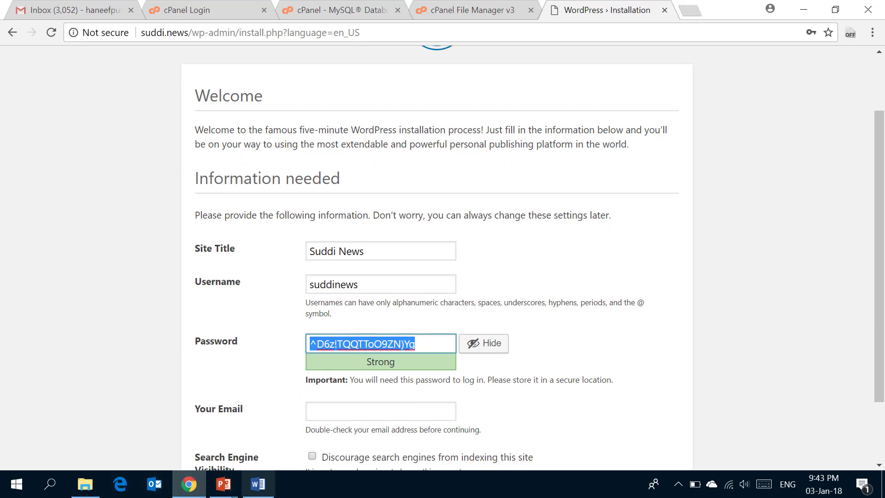
click(16, 484)
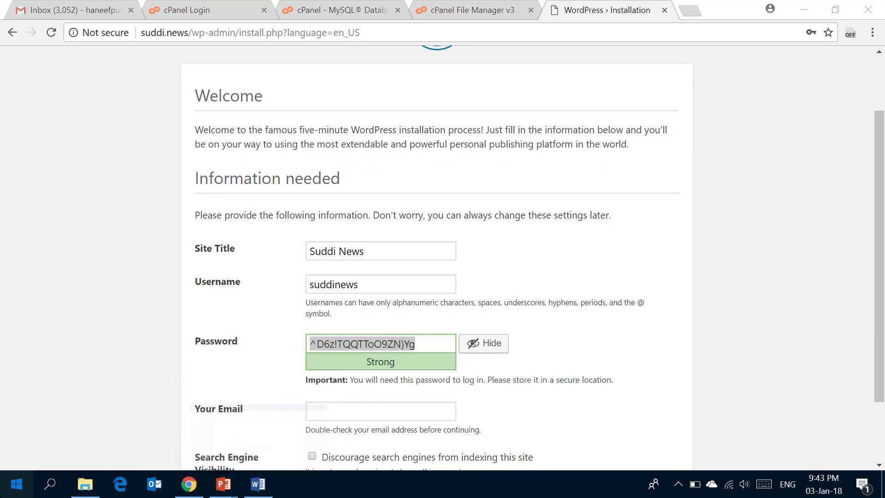
key(Return)
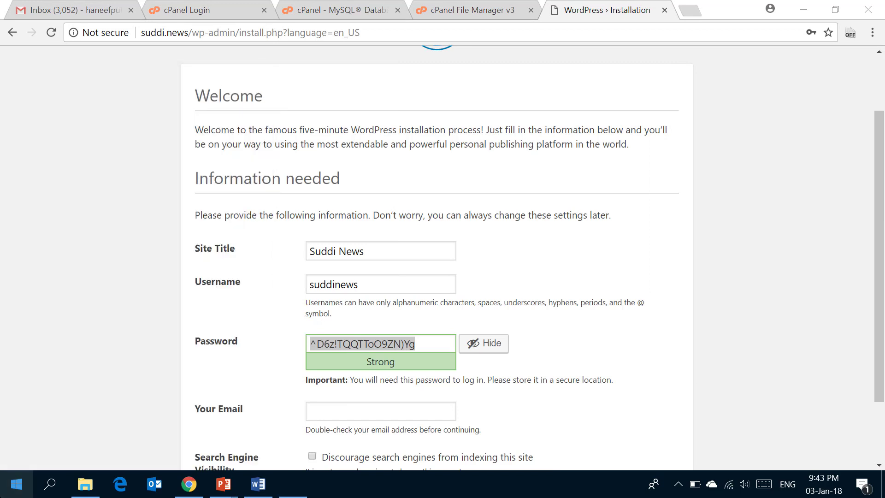
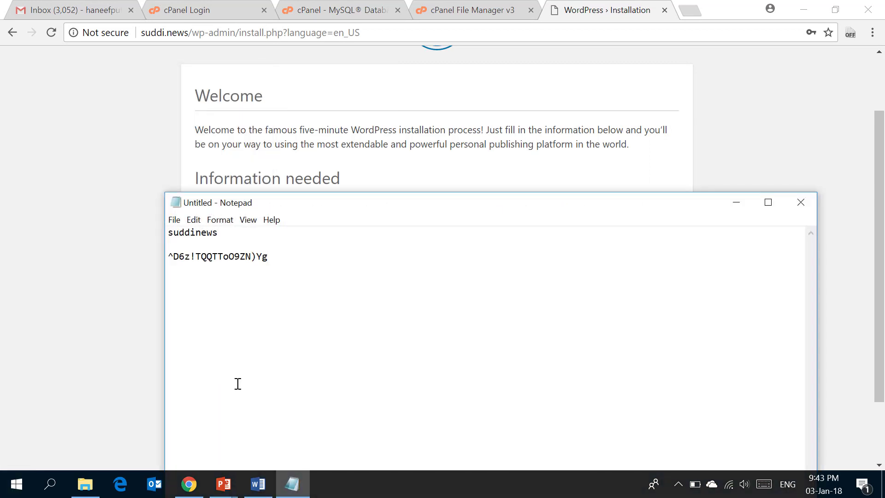
click(483, 79)
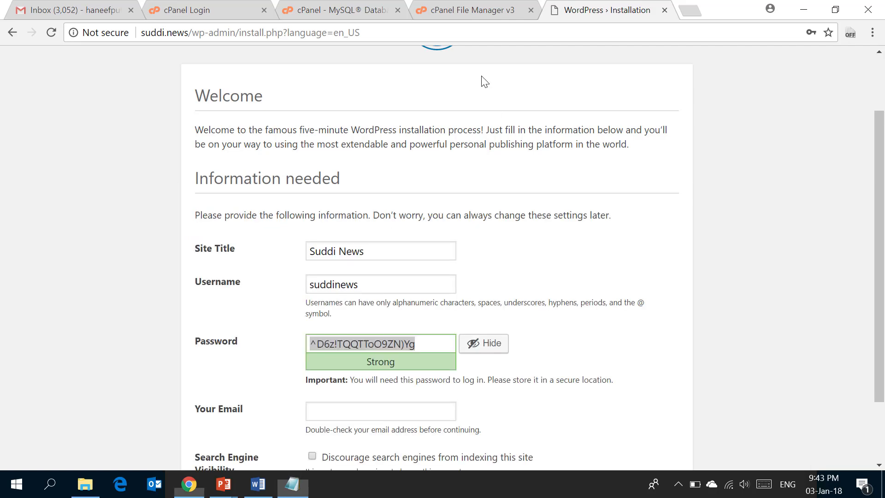
- Enter the admin e-mail, discourage search engine indexing, and install WordPress
click(350, 413)
scroll(869, 278, down, 2)
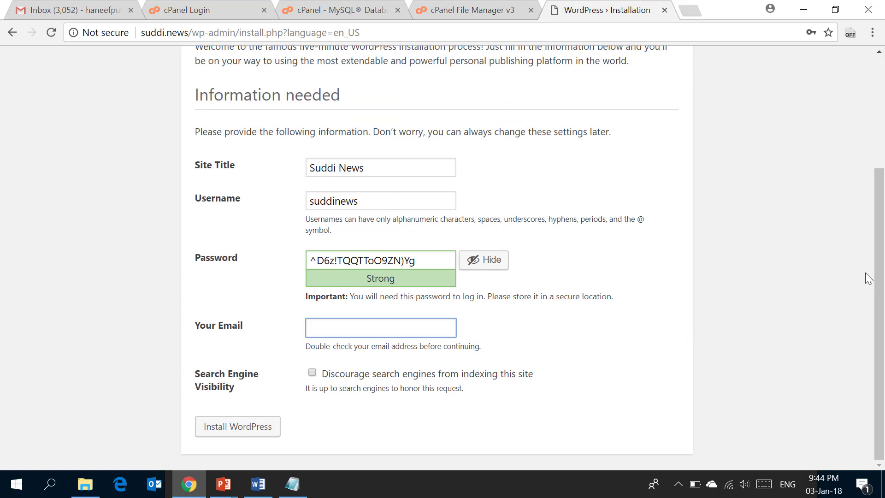
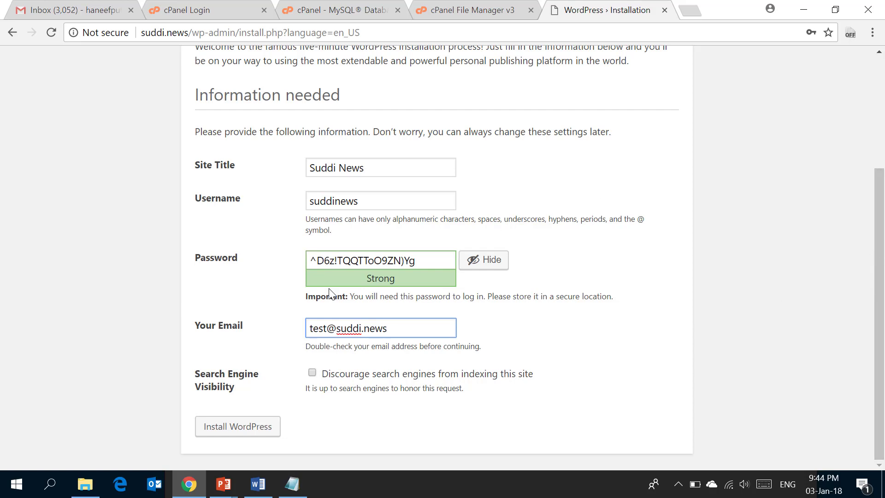
click(312, 373)
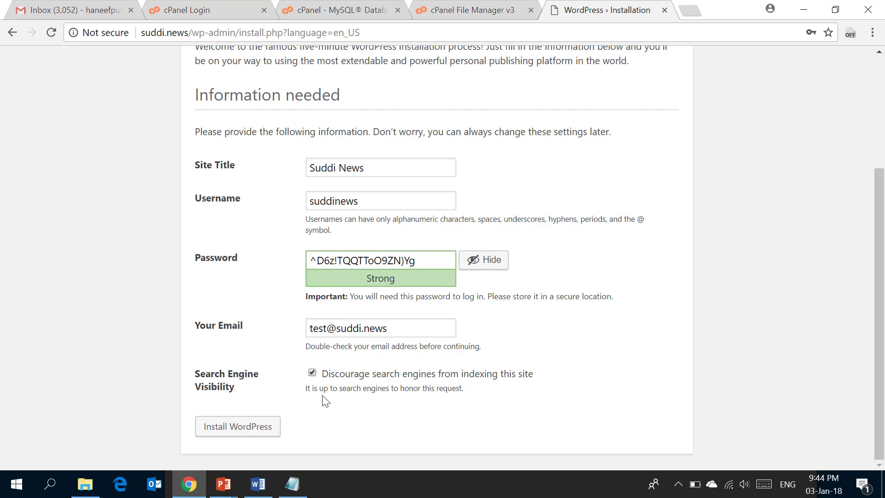
click(239, 428)
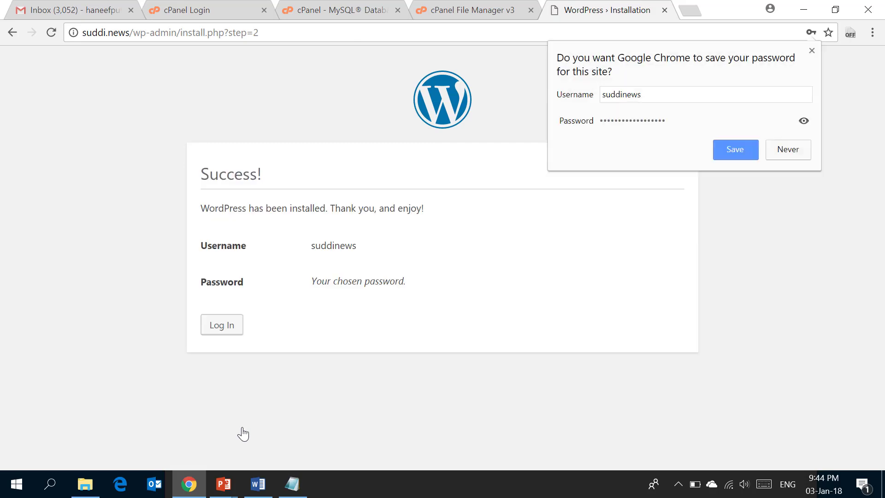
- Decline saving the password, then log in as 'suddinews' with the password pasted from Notepad
click(796, 150)
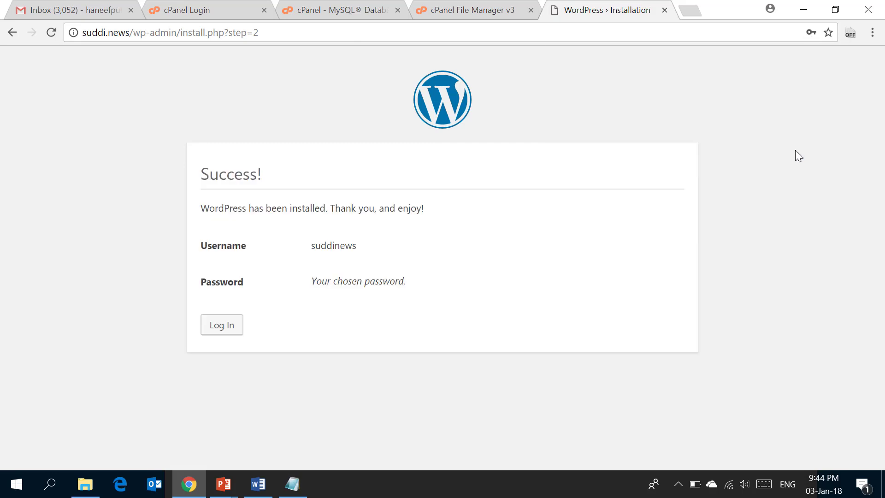
click(234, 330)
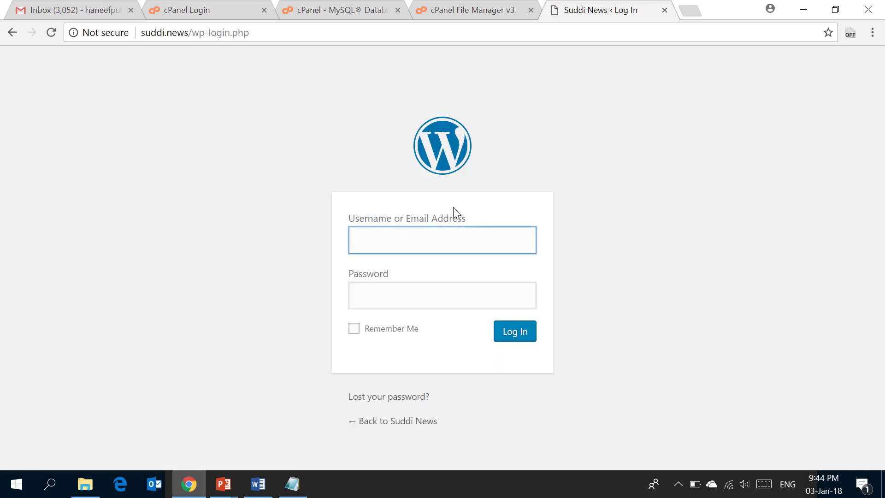
text(suddinews)
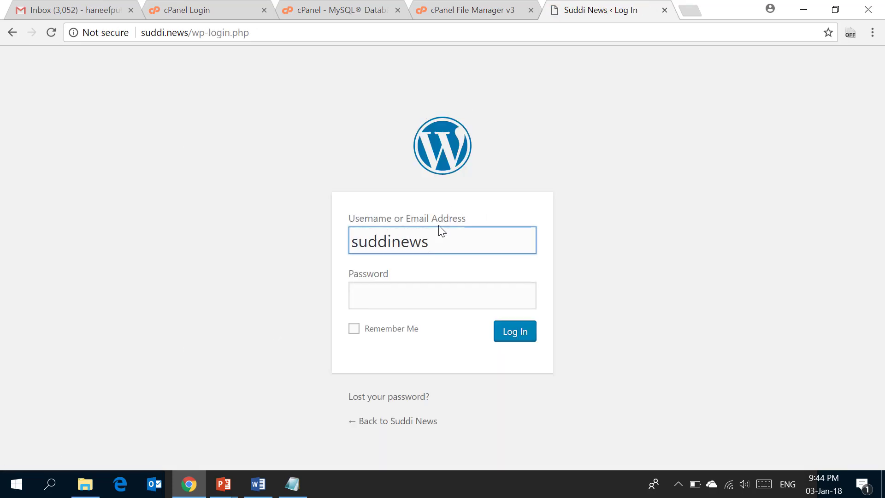
click(301, 489)
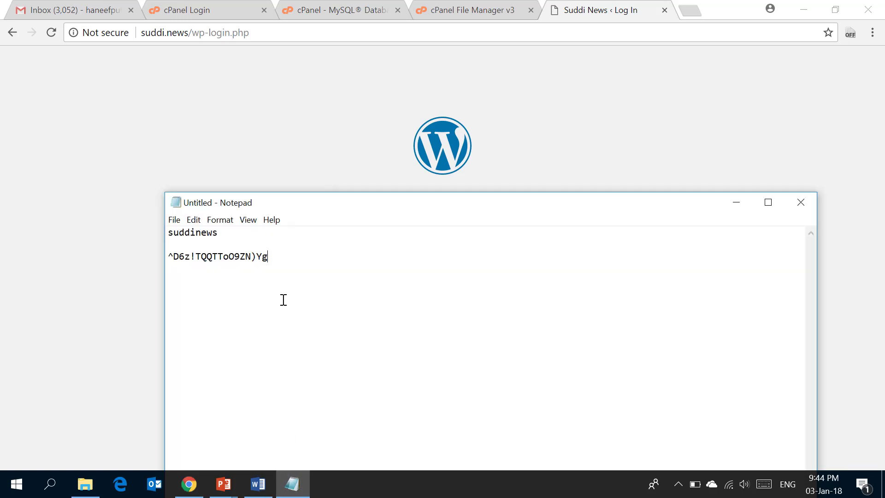
drag(268, 256, 168, 256)
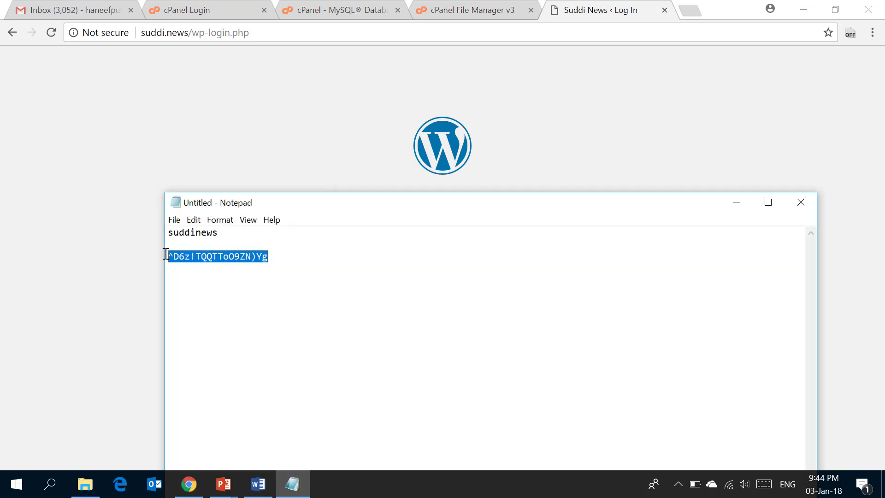
click(339, 85)
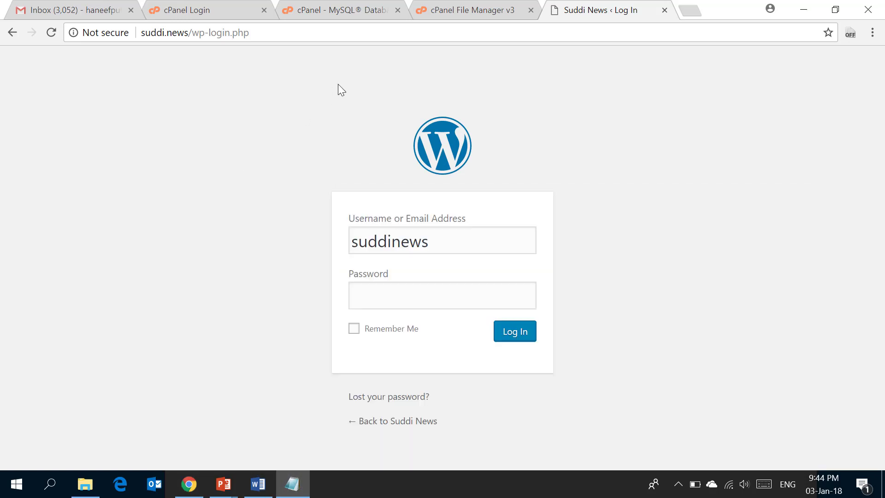
click(416, 302)
key(ctrl+v)
click(518, 338)
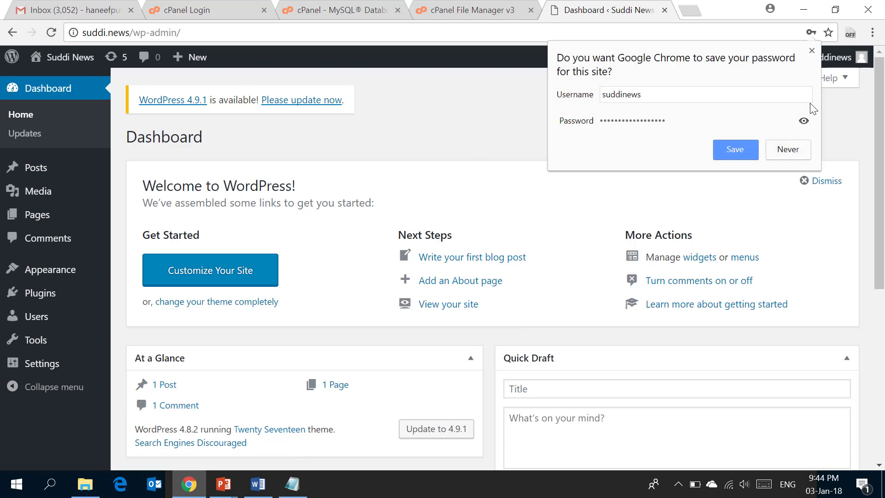
- Open suddi.news in a new tab, scroll to the Hello world! post, then return to the slide show
click(812, 50)
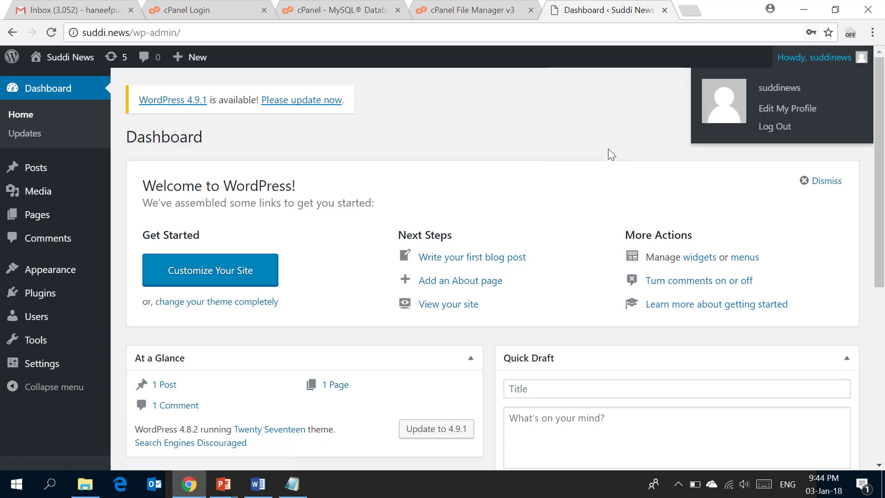
click(694, 7)
text(si)
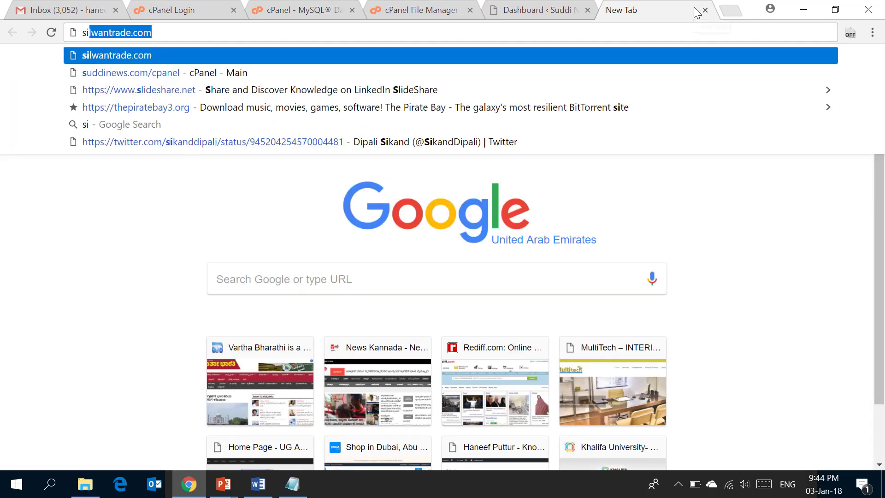
key(BackSpace)
text(ud)
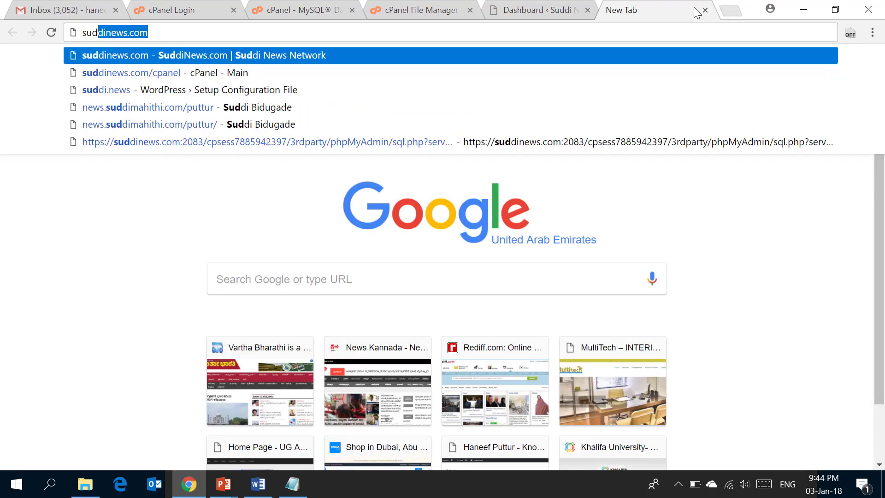
text(di.news)
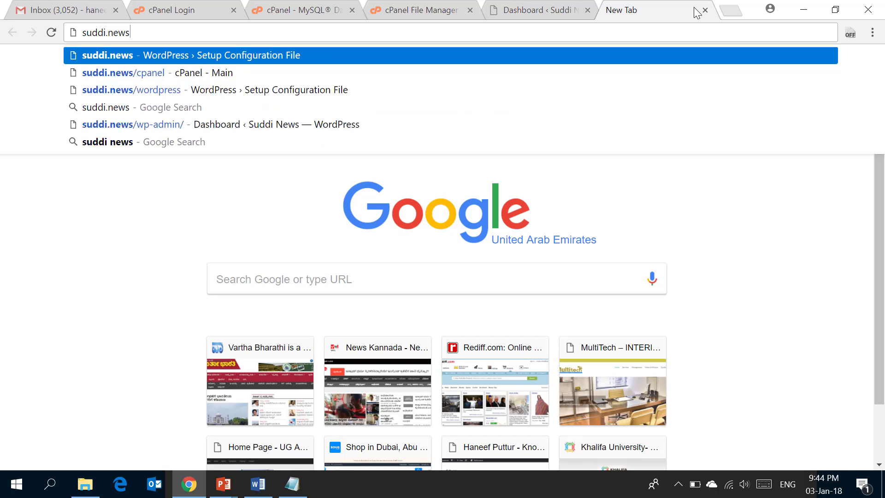
key(Return)
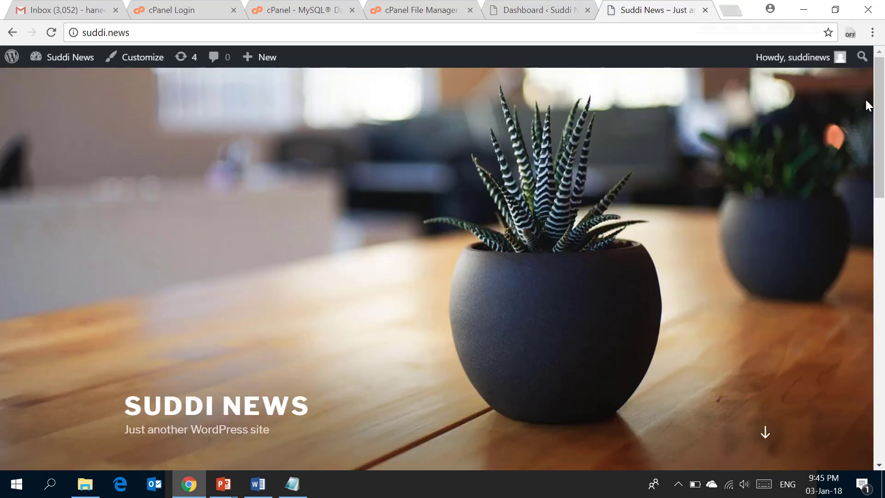
drag(877, 99, 850, 141)
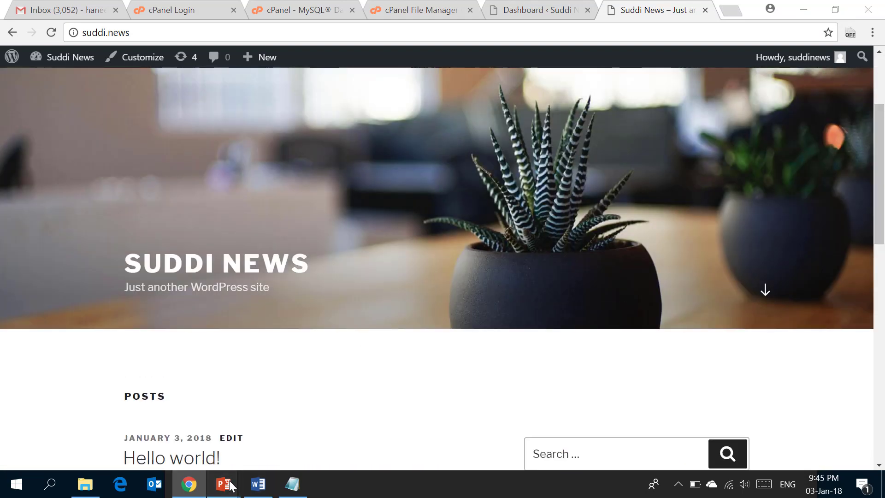
mouse_move(223, 484)
click(311, 436)
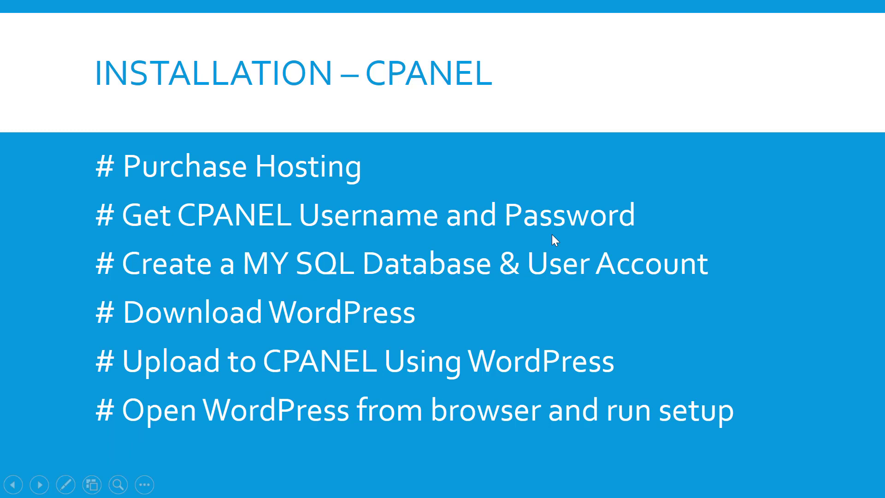